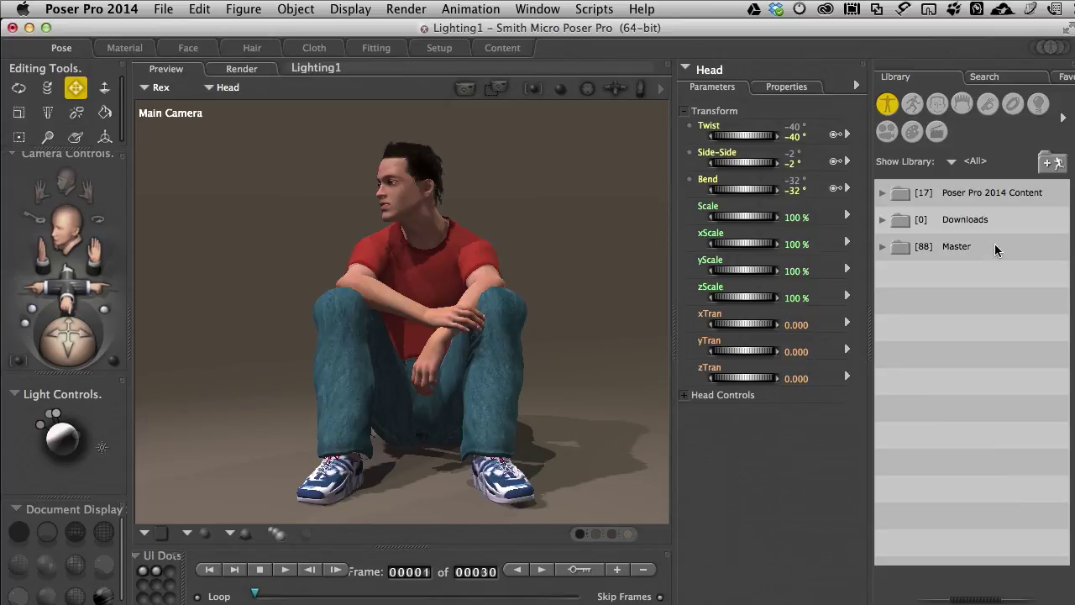
- Show only the Master library, remove it from the library list, and widen the preview area
click(986, 246)
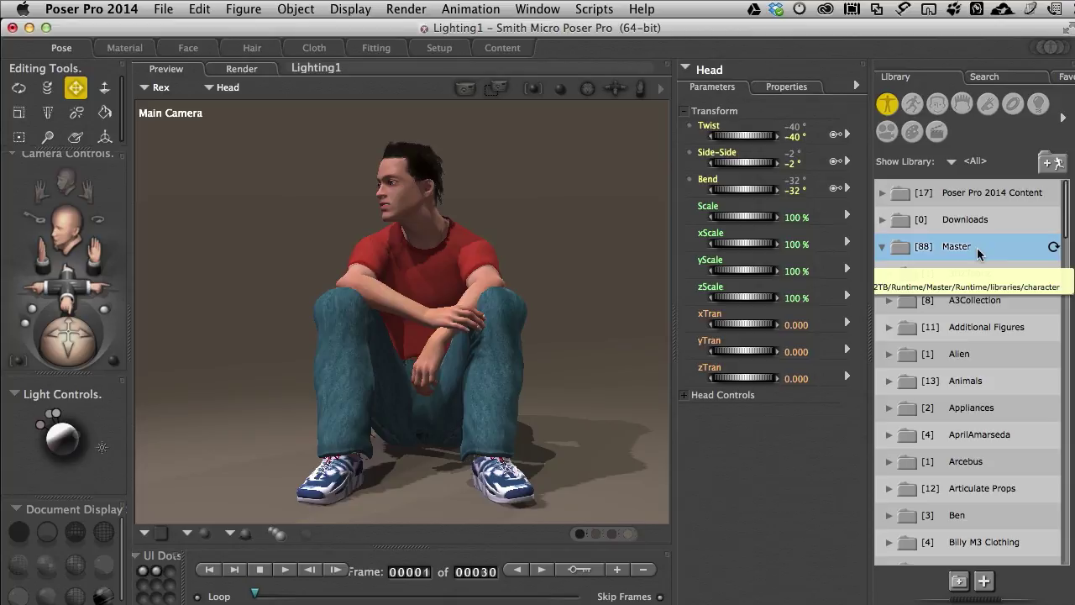
right_click(951, 245)
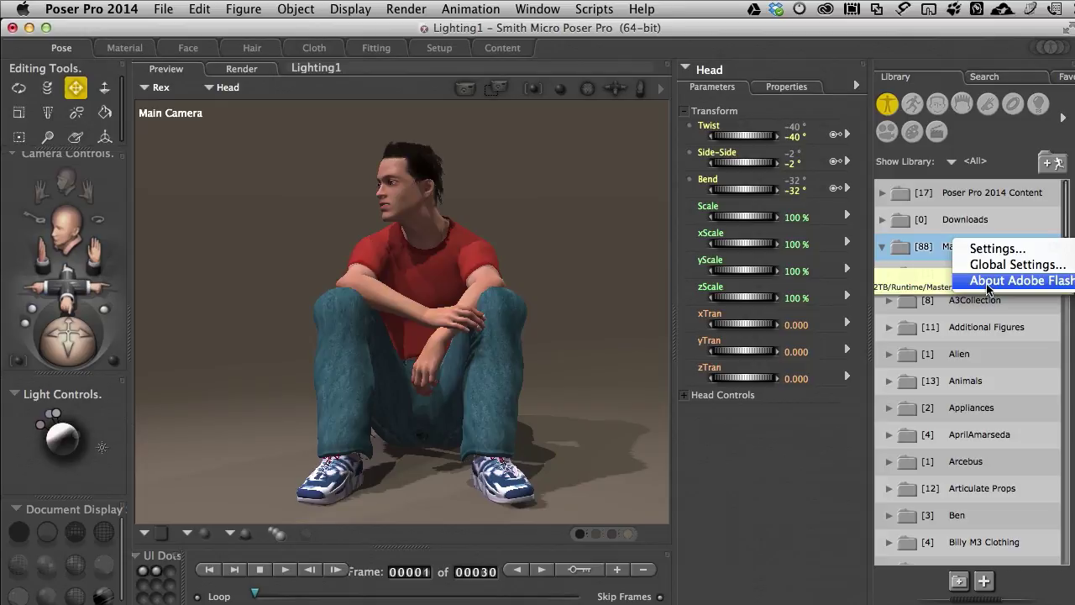
click(988, 199)
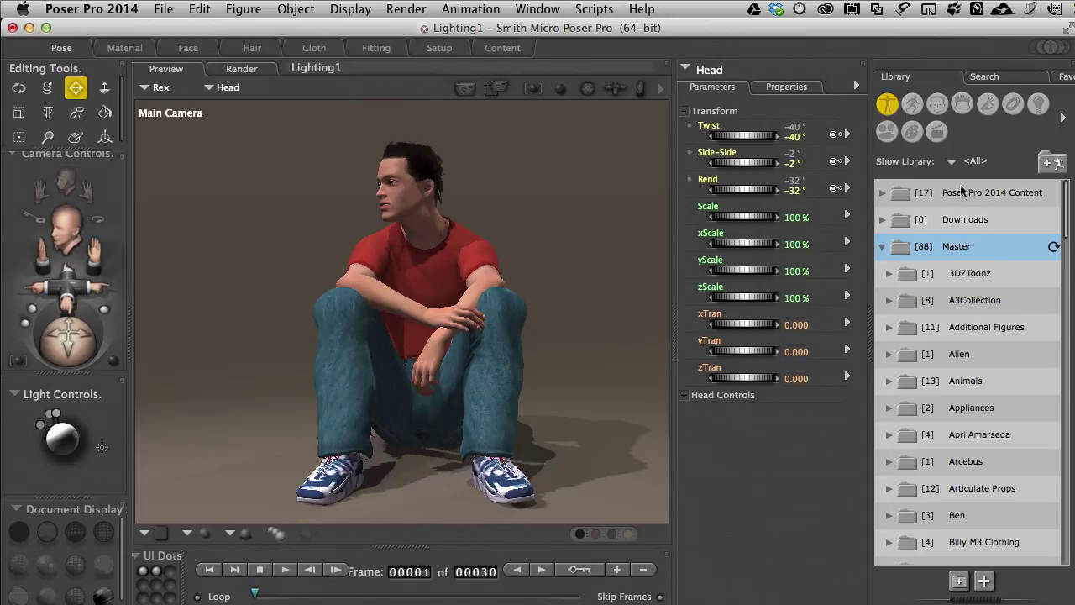
click(952, 162)
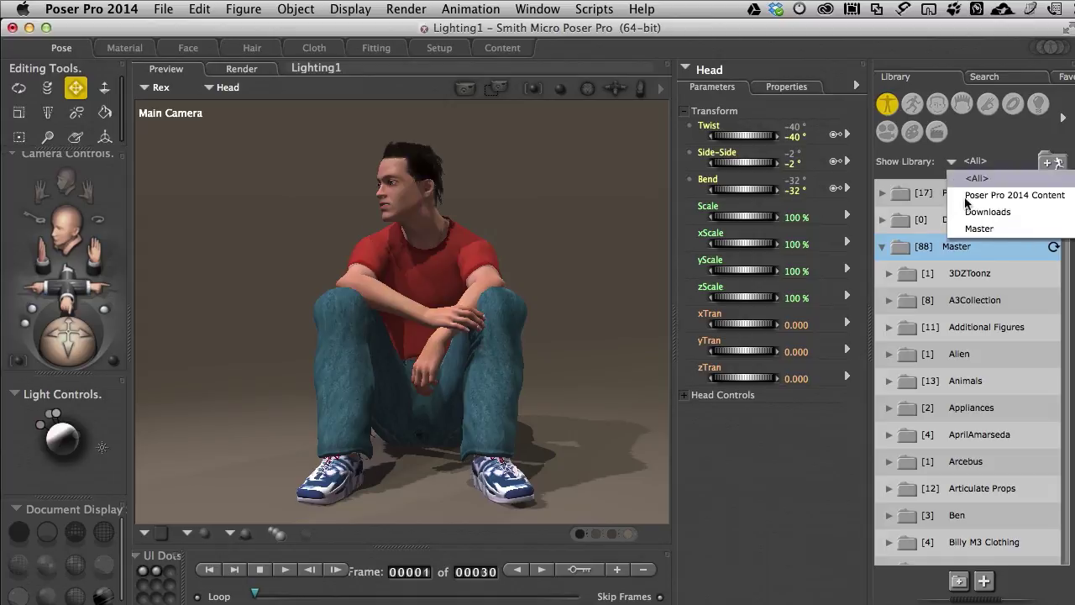
click(977, 229)
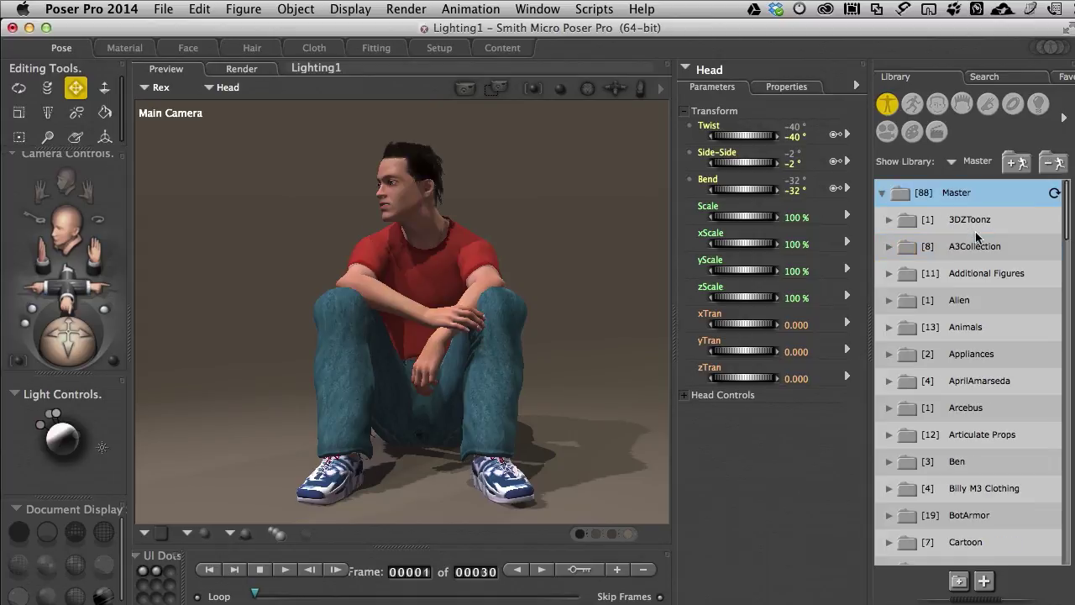
click(1049, 171)
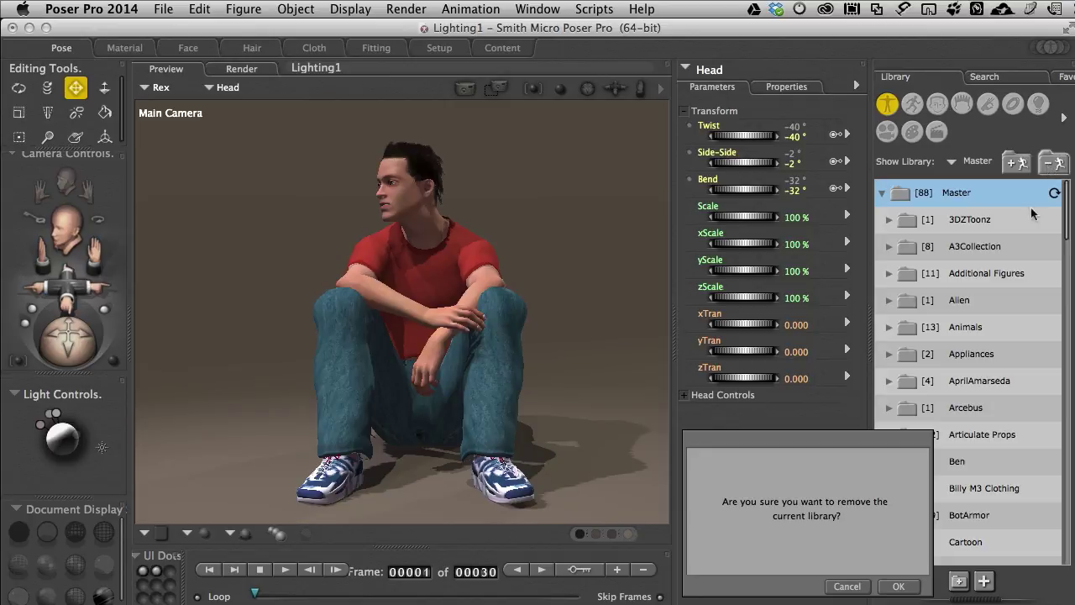
click(892, 585)
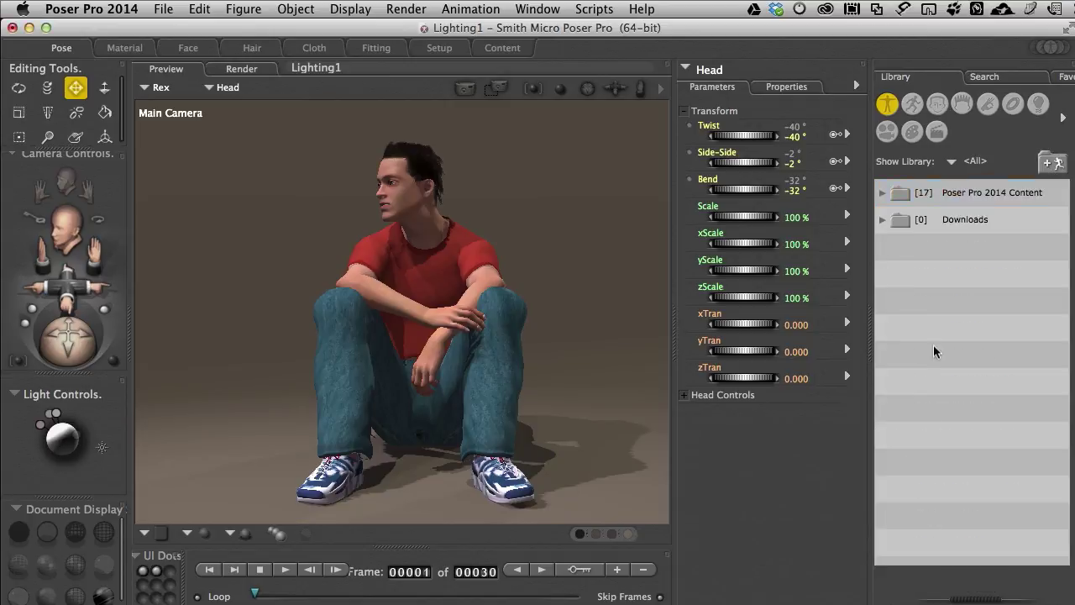
drag(870, 336, 941, 336)
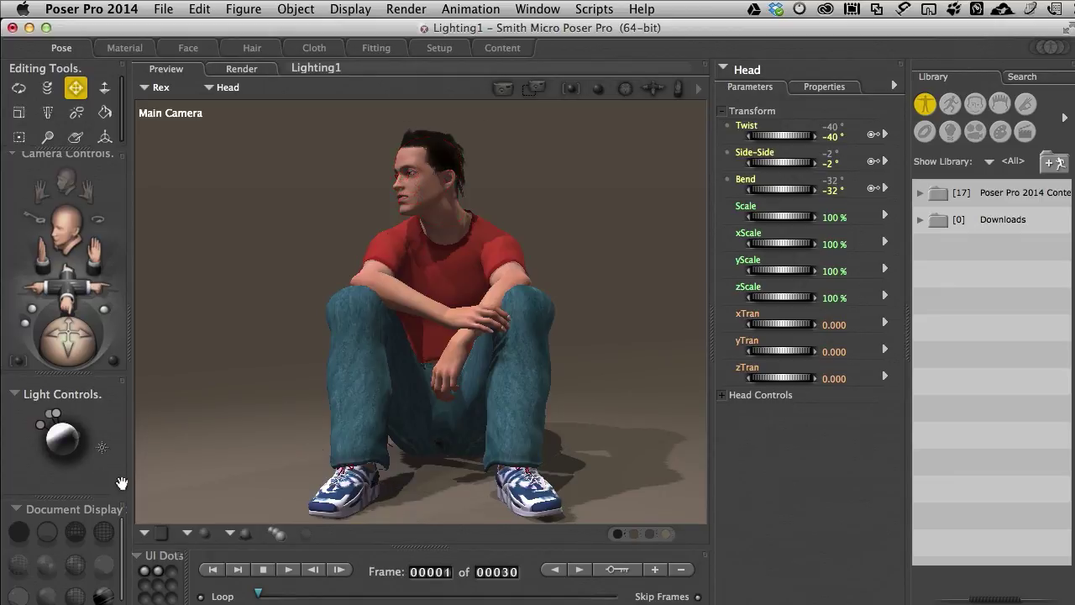
- Move Light 4 clockwise around the light globe and show its properties
click(55, 411)
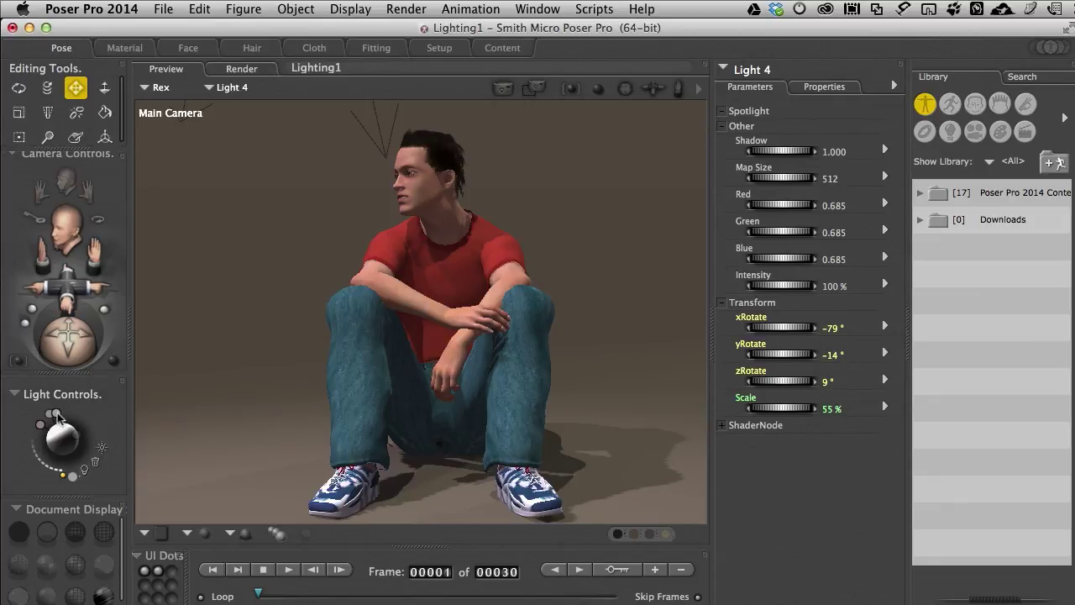
mouse_move(57, 414)
mouse_down()
mouse_move(78, 421)
mouse_move(72, 413)
mouse_up()
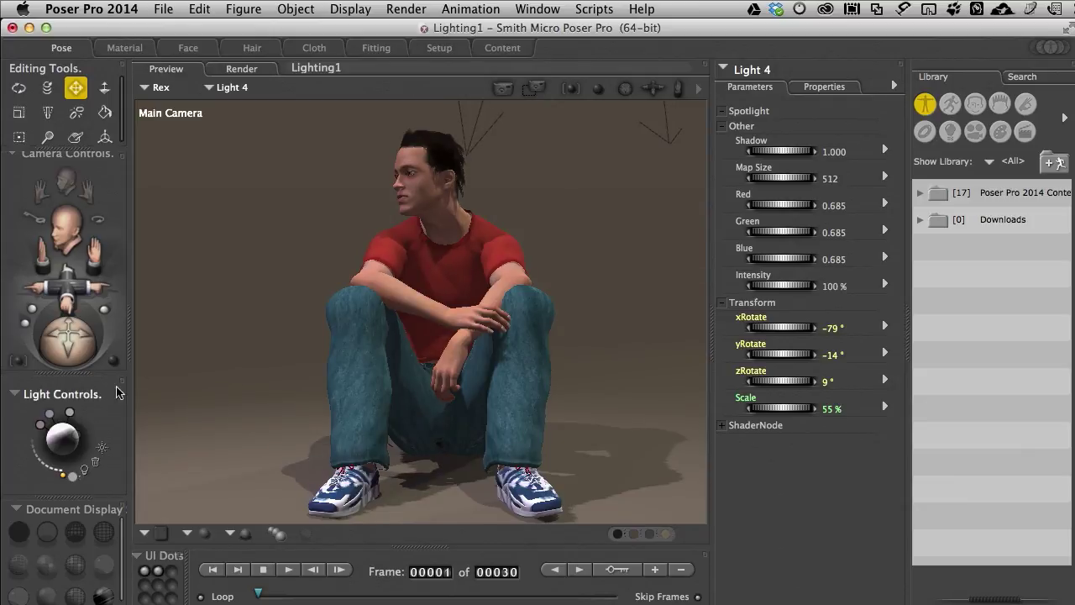
click(828, 88)
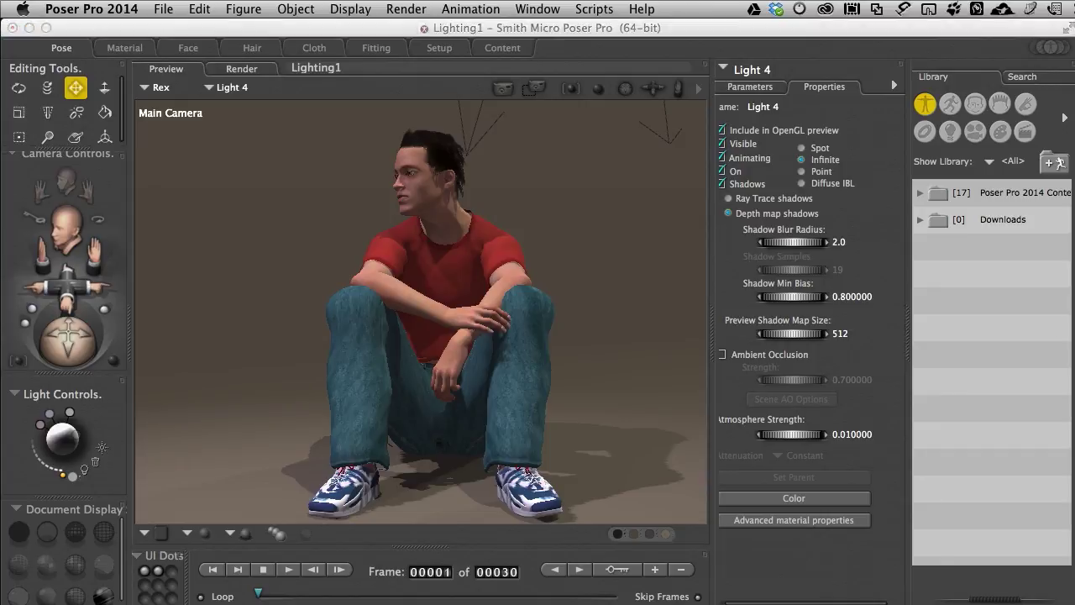
click(679, 30)
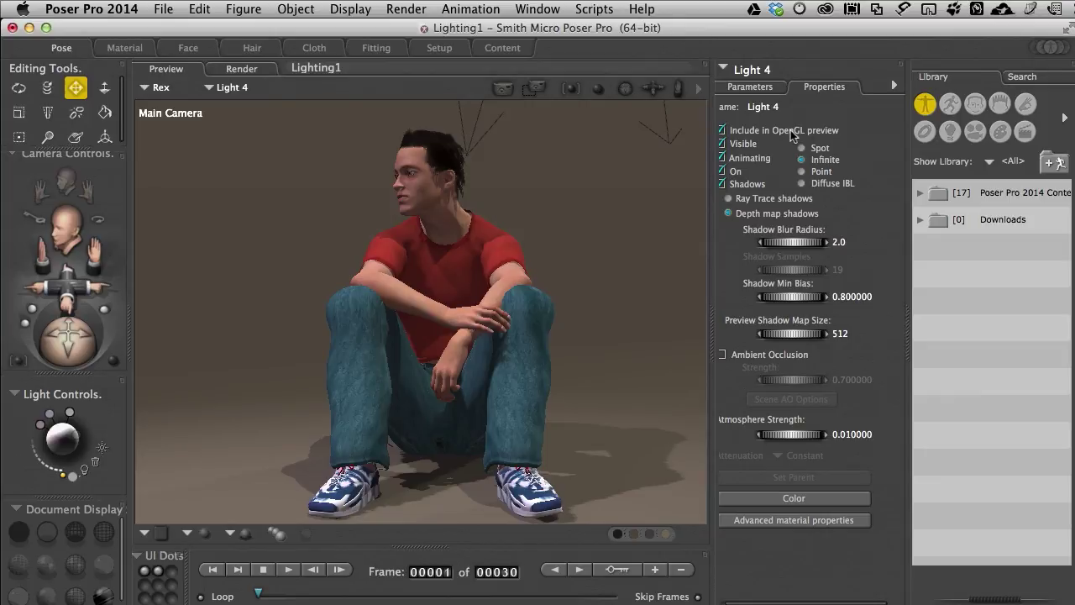
- Change Light 4's type to Spot and switch it off and back on to compare its effect
click(801, 148)
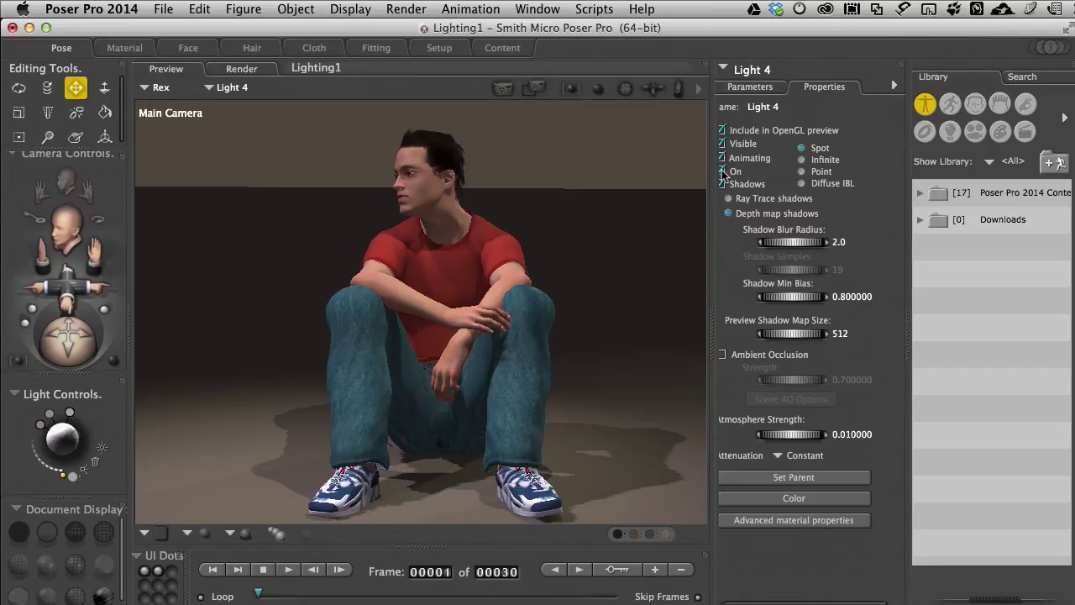
click(721, 173)
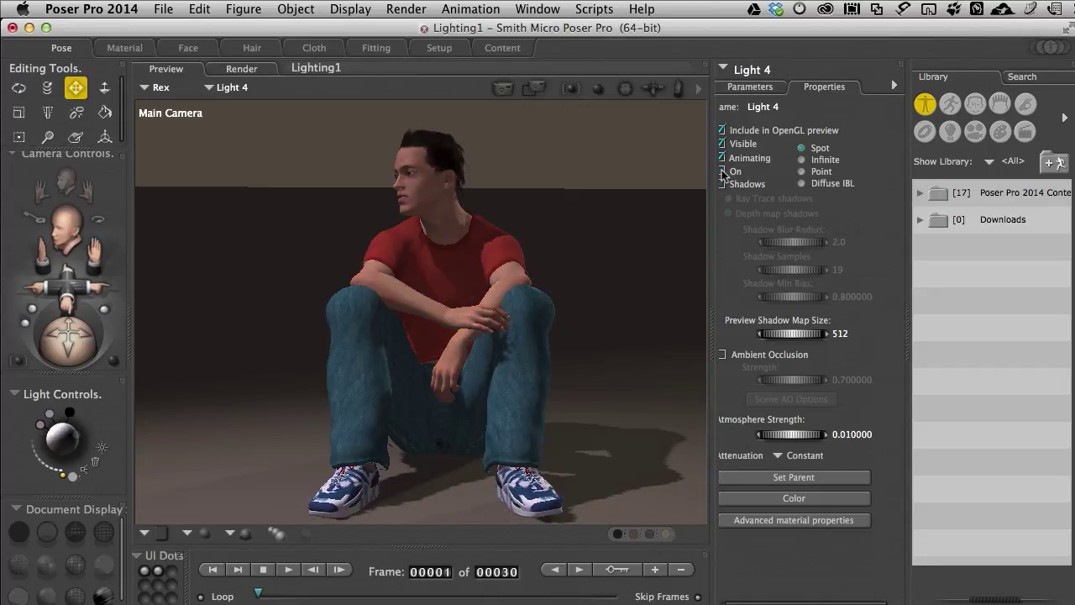
click(721, 172)
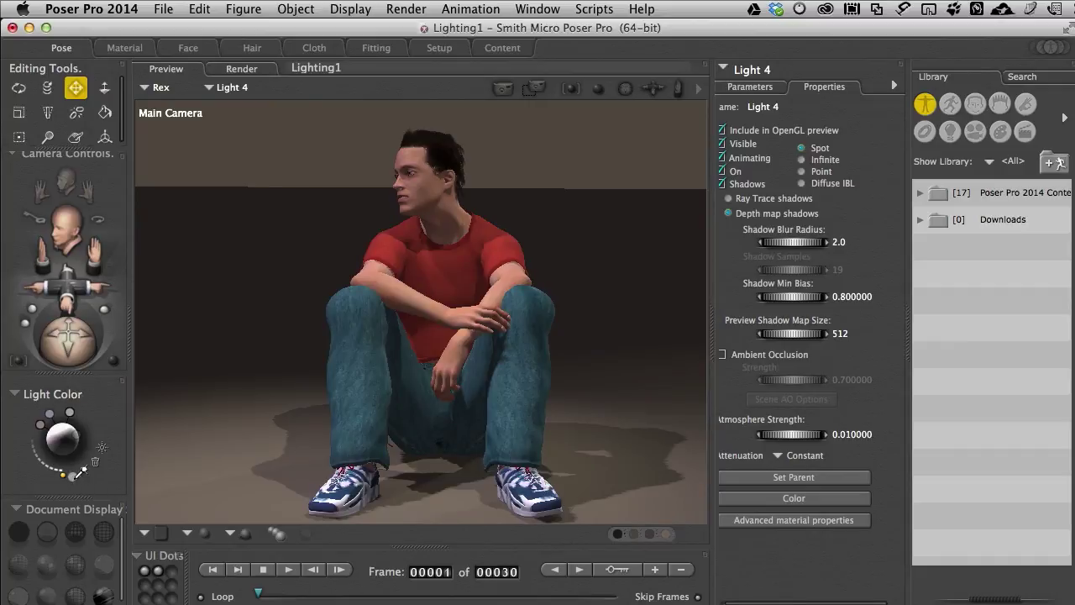
- Set Light 4's color to a bright blue
click(78, 472)
click(143, 494)
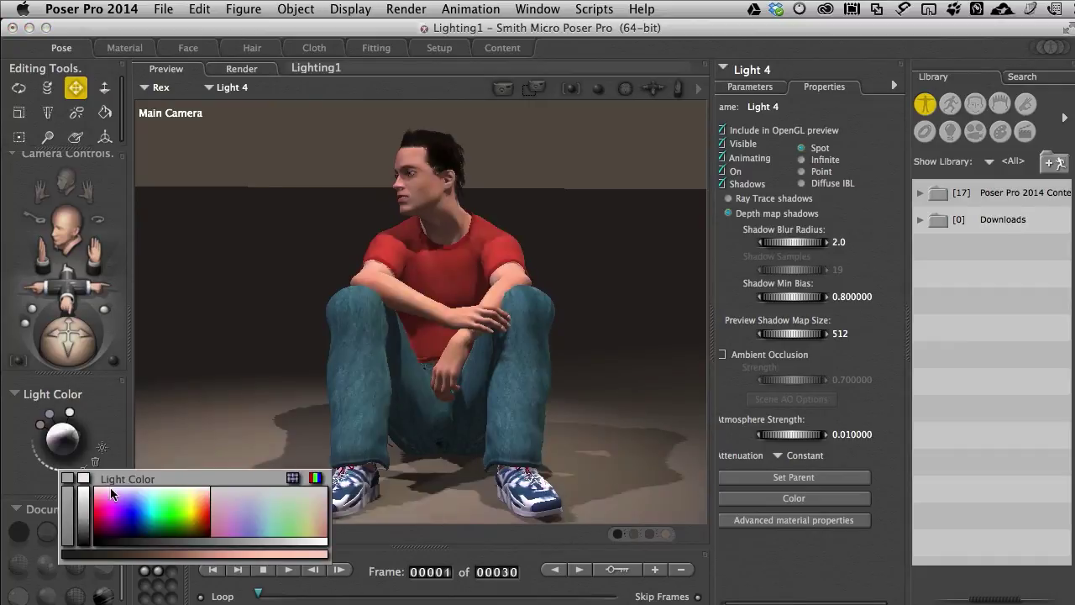
click(145, 519)
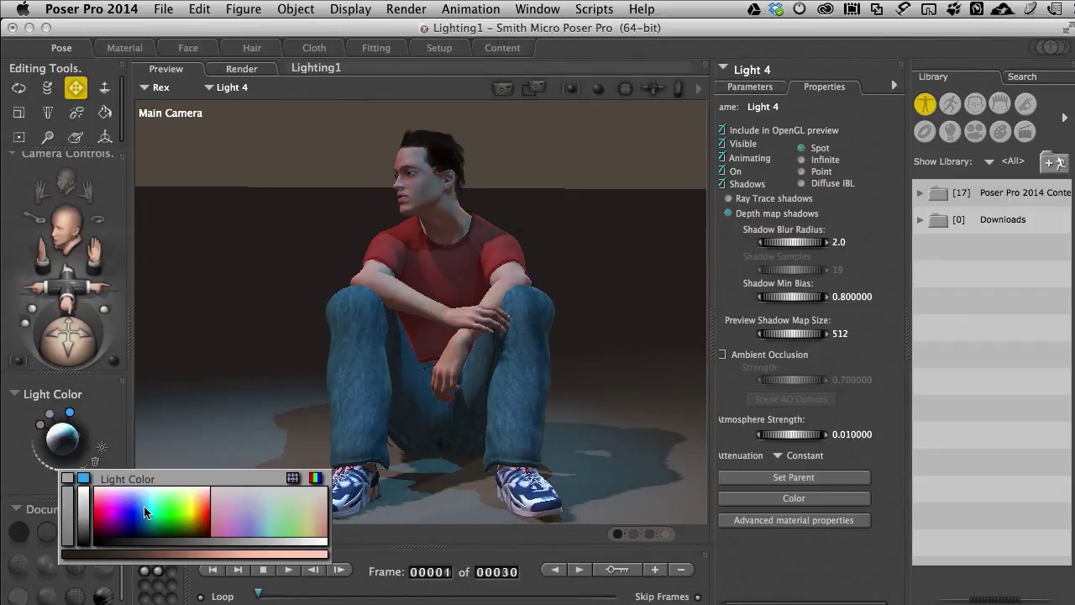
click(145, 516)
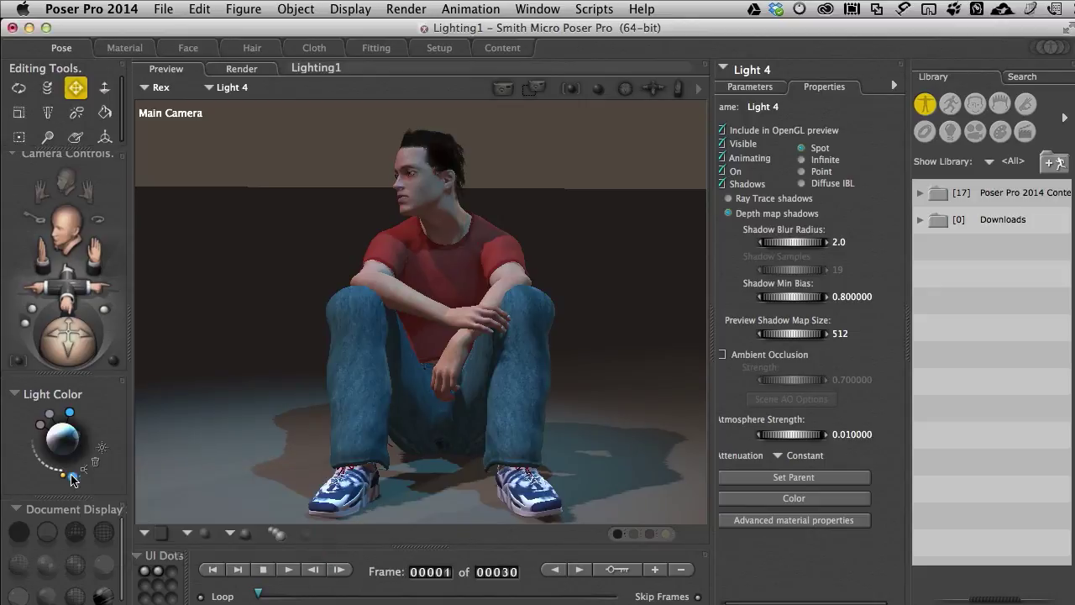
- Rename Light 3 as Headlight
click(49, 415)
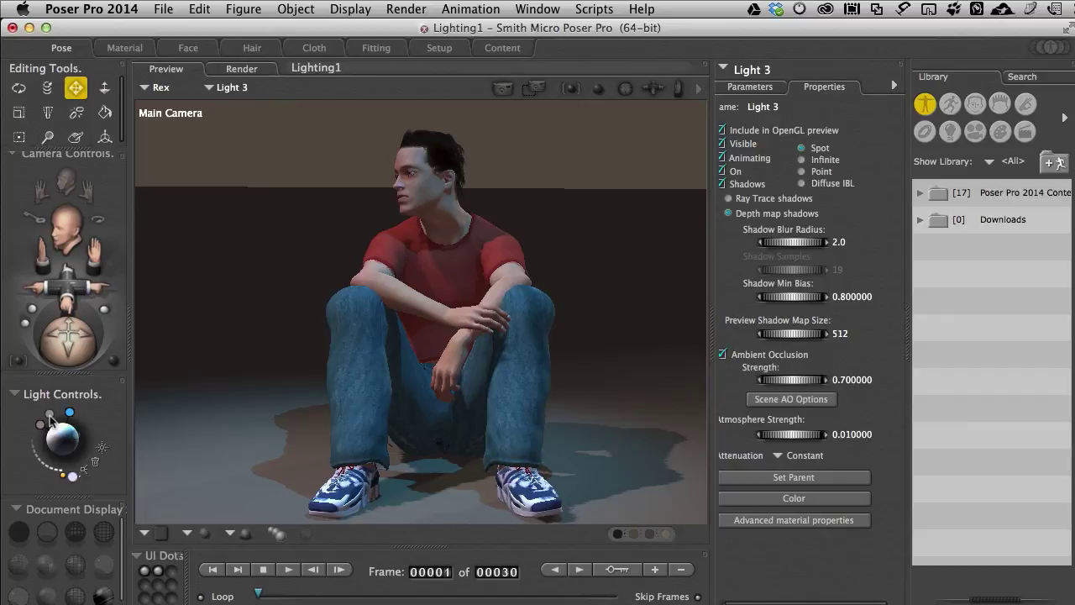
click(758, 109)
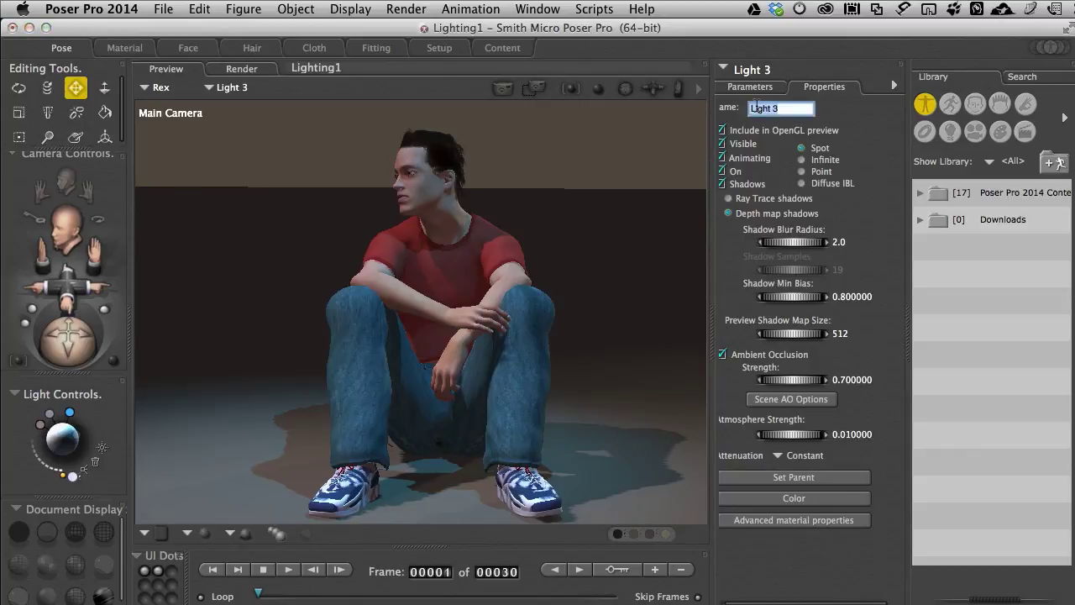
text(Headlight)
key(Return)
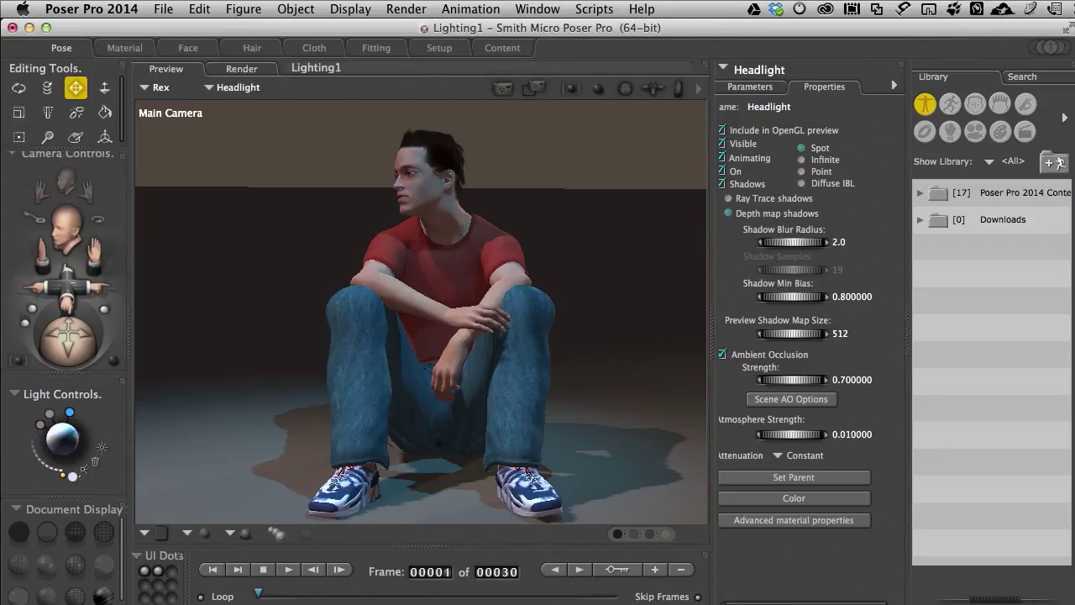
- Rename the blue Light 4 as Streetlight
click(70, 415)
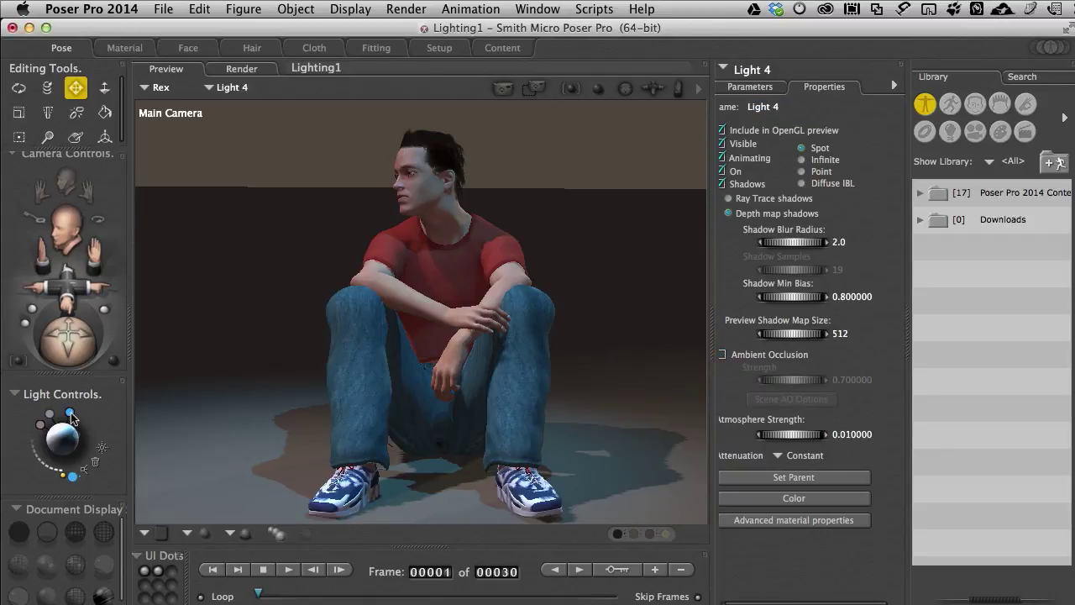
click(760, 109)
text(Streetlight)
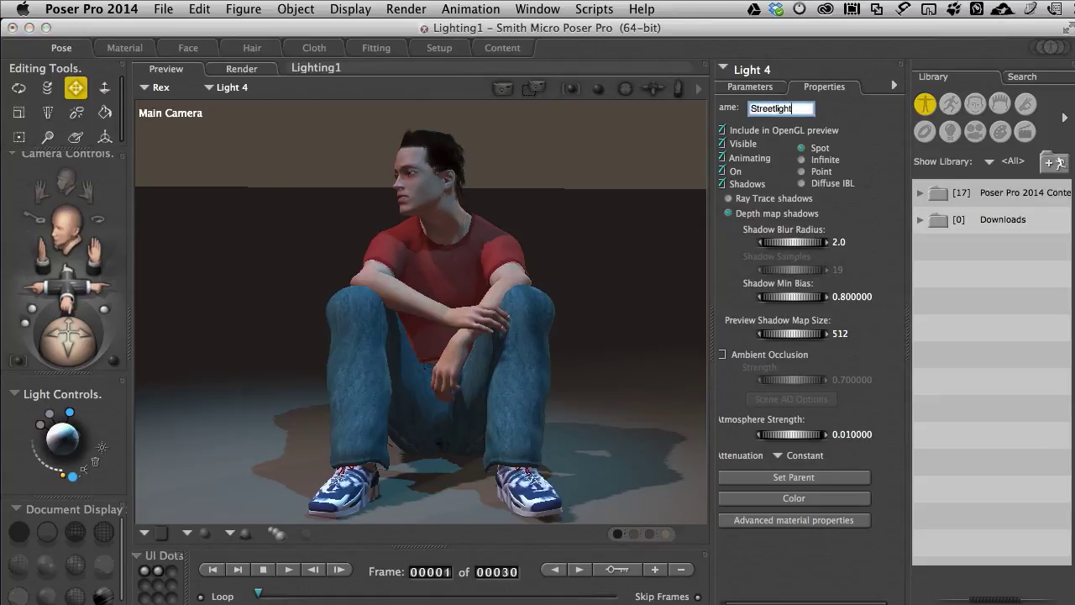
key(Return)
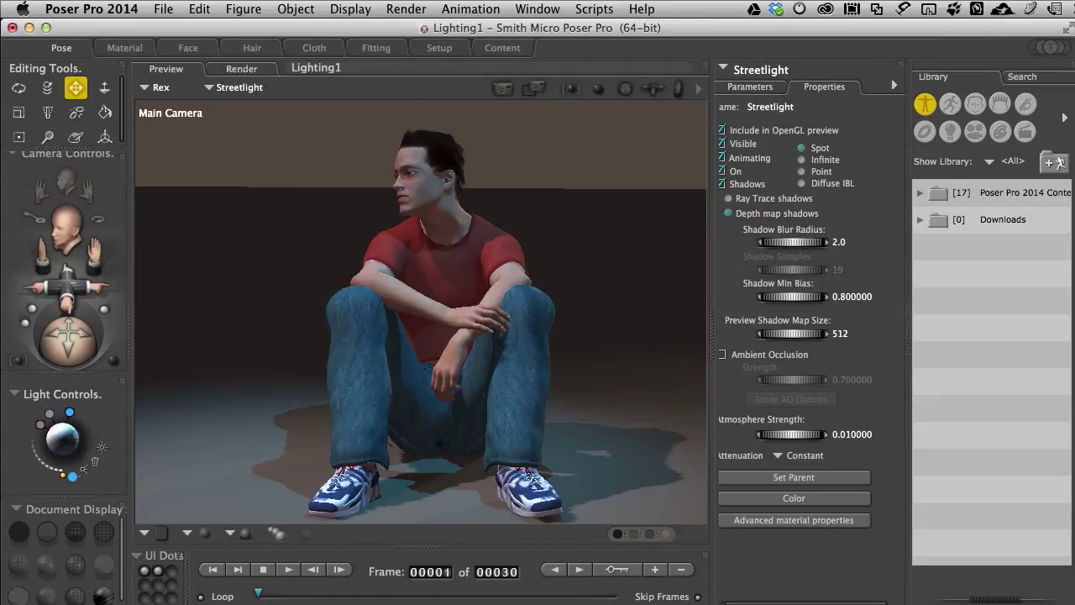
- Move the Headlight counterclockwise around the light globe and set its color to a warm peach-orange
click(48, 415)
mouse_move(49, 417)
mouse_down()
mouse_move(41, 453)
mouse_move(43, 443)
mouse_move(21, 436)
mouse_move(32, 436)
mouse_up()
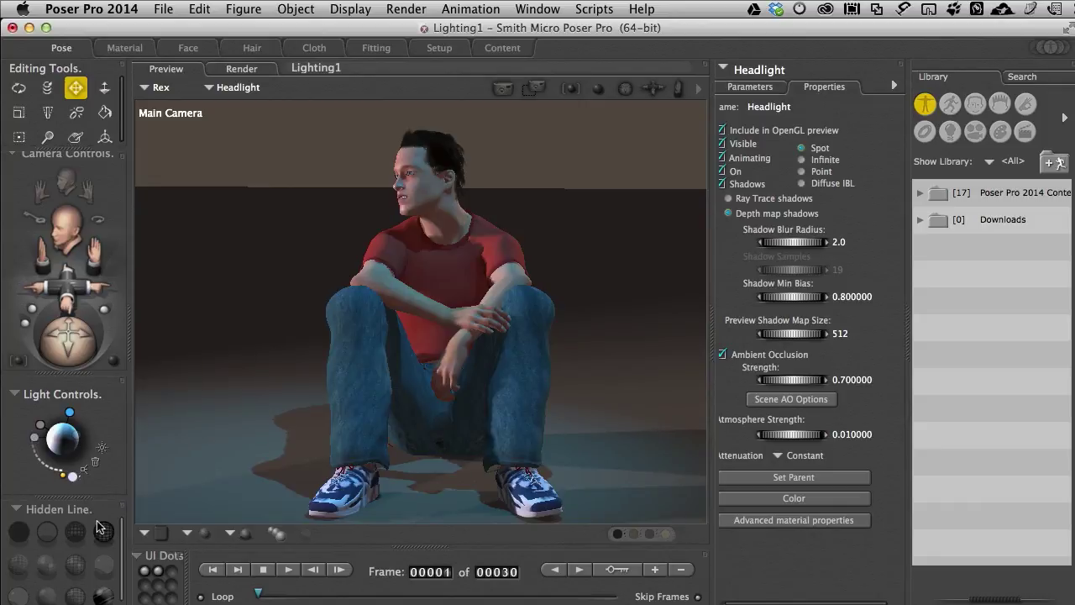
click(73, 476)
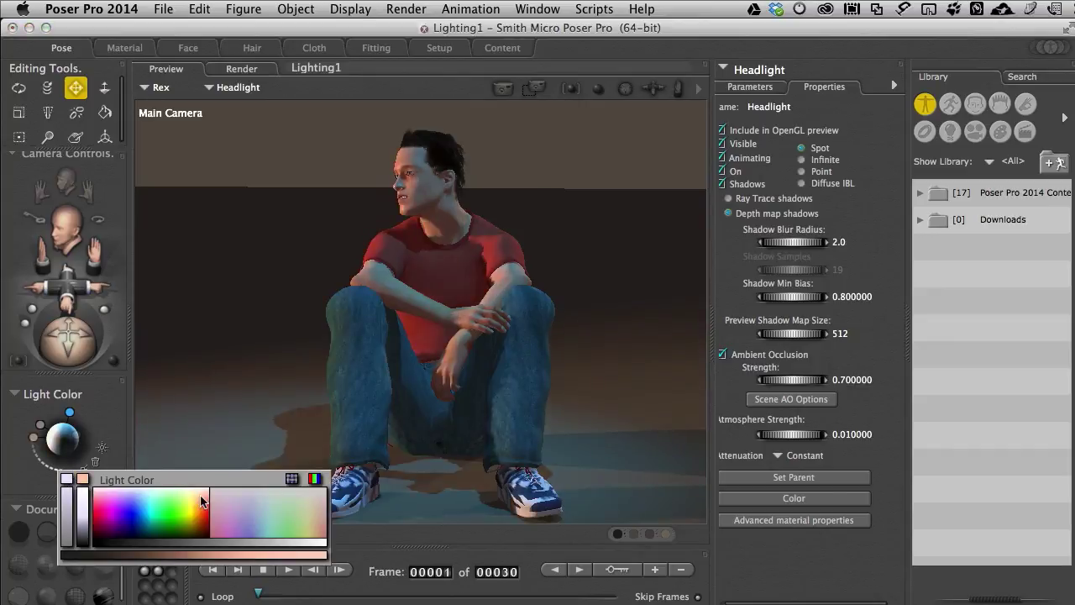
click(75, 476)
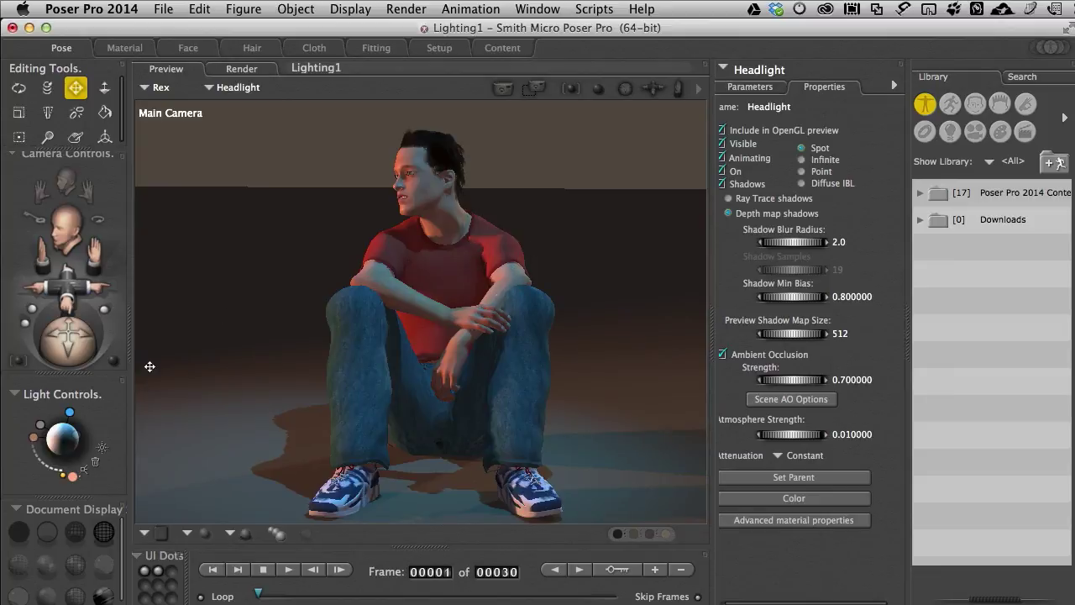
- View Light 1's nodes in the Material room, place the Image_Map node beside the Light node, and return to the Pose room
click(40, 428)
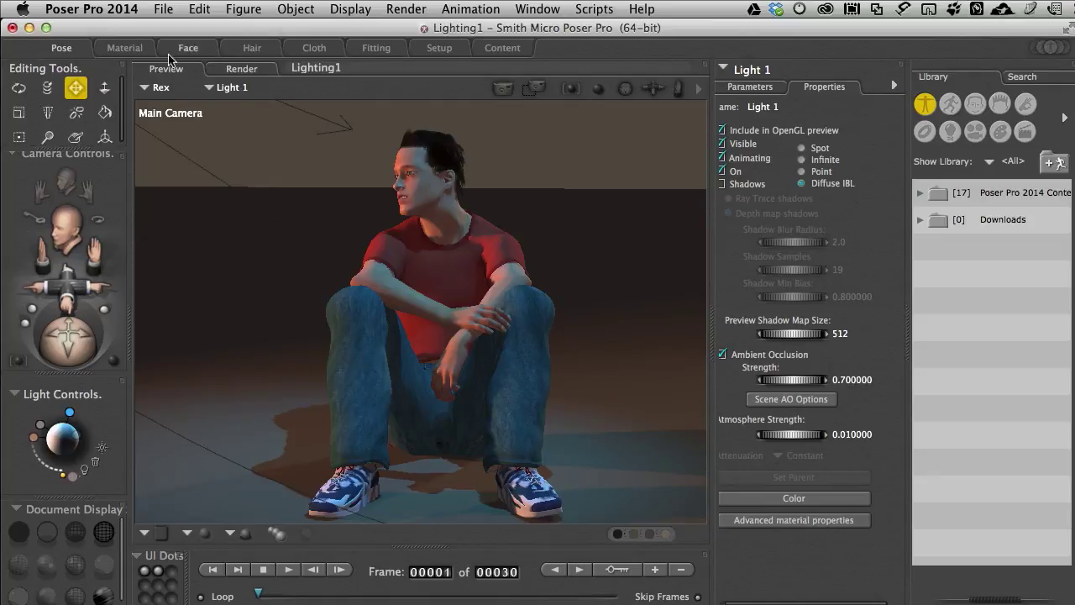
click(124, 51)
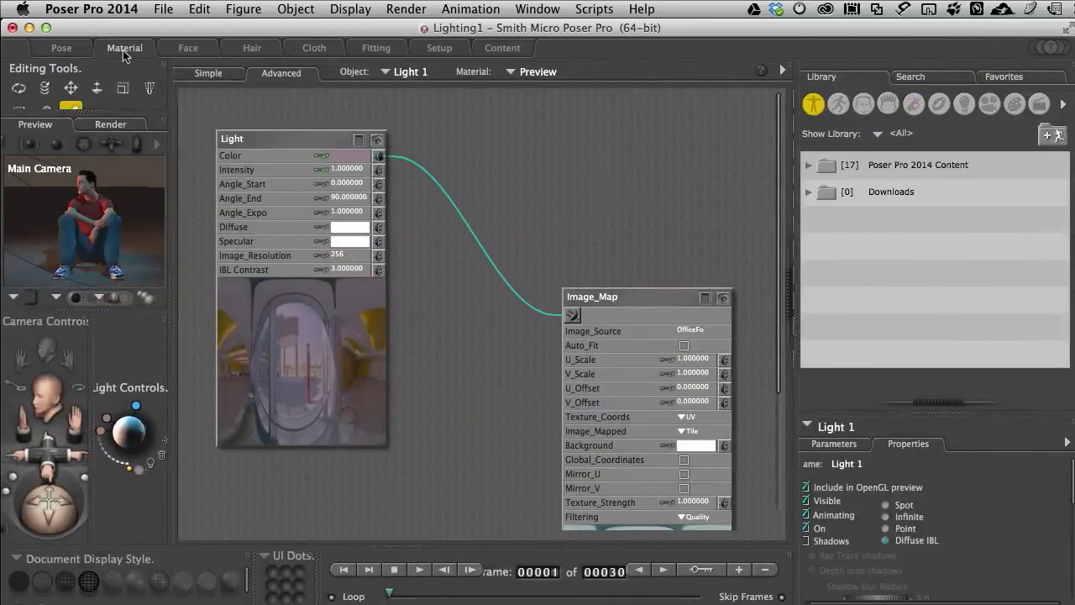
drag(667, 296, 627, 116)
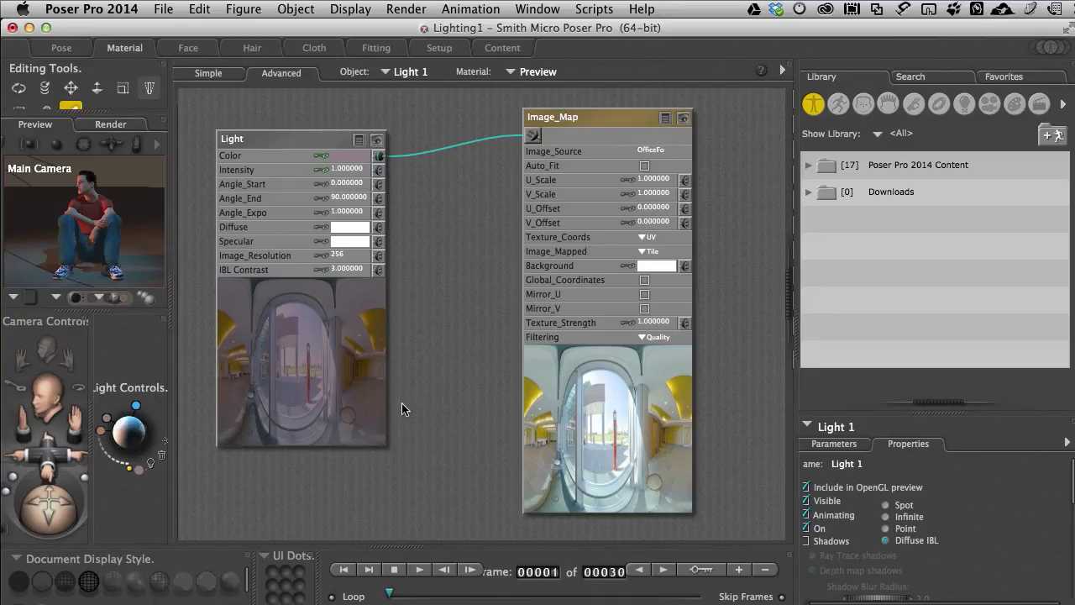
click(62, 48)
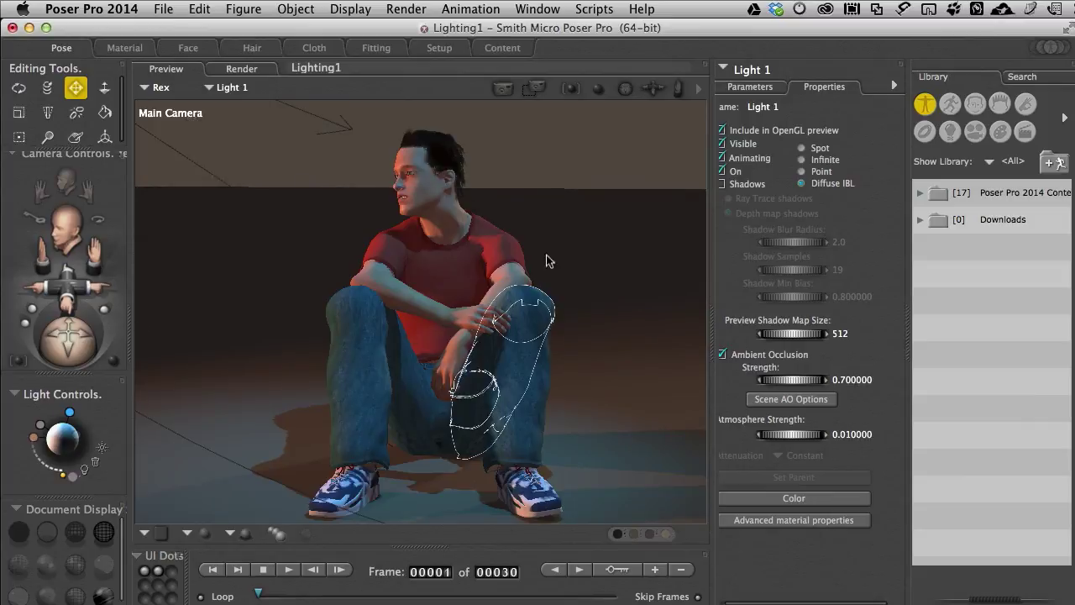
- Switch off Light 1 and orbit the main camera down to a near-ground view of the figure
click(722, 171)
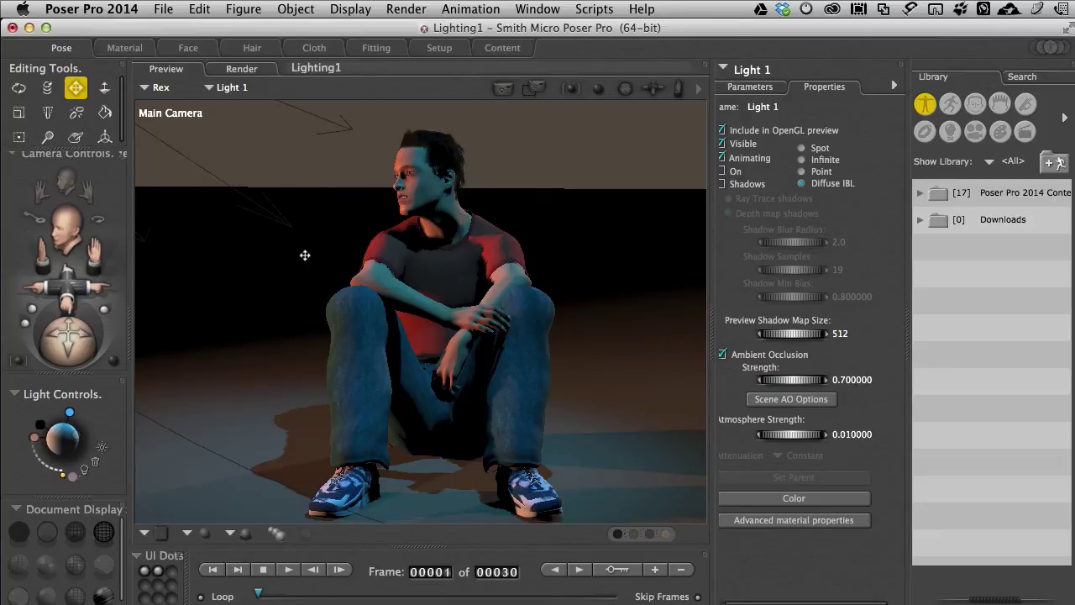
drag(74, 345, 73, 309)
key(t)
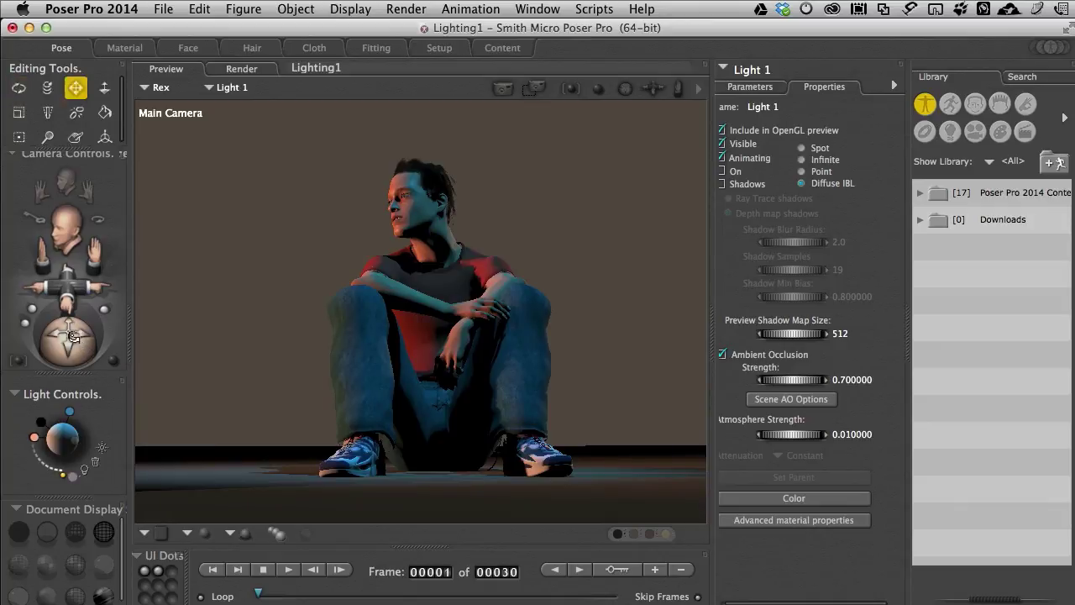
- Switch to the Posing Camera and orbit it to an angled view showing the seated figure's shadows on the ground
click(180, 118)
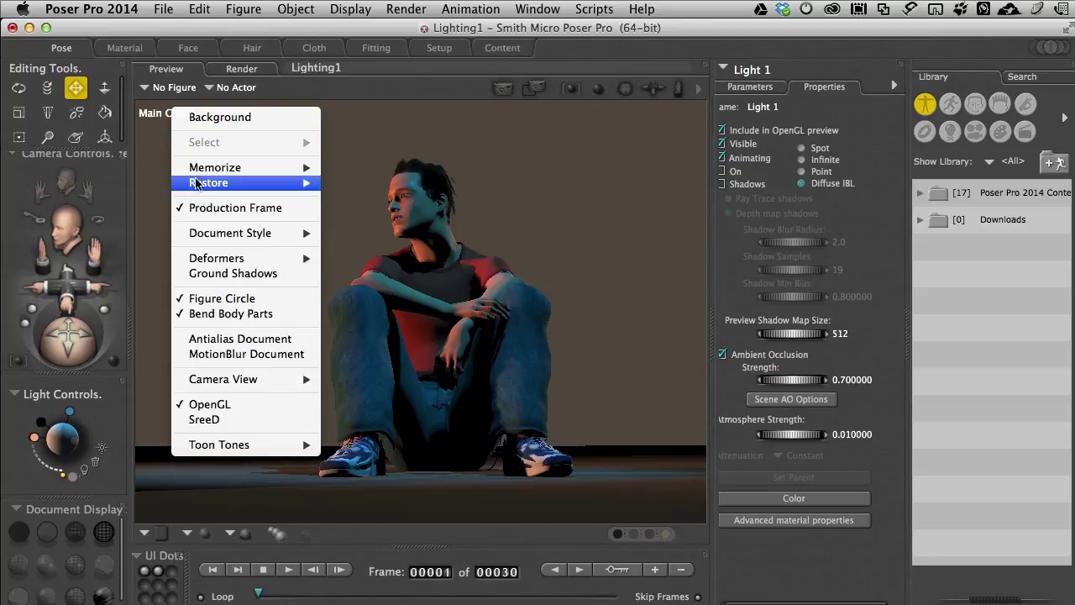
mouse_move(231, 380)
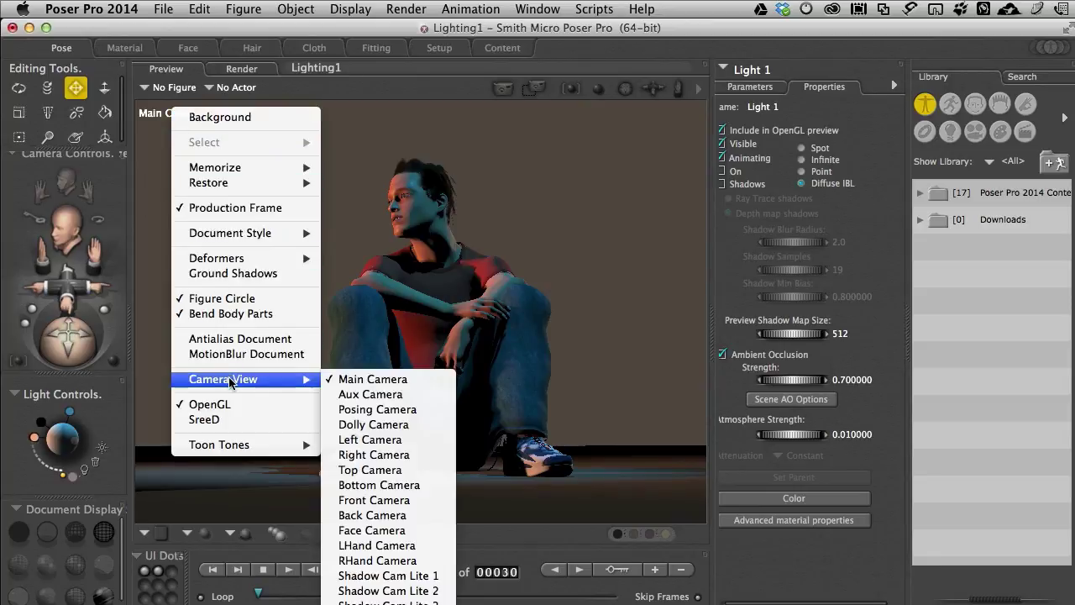
click(398, 410)
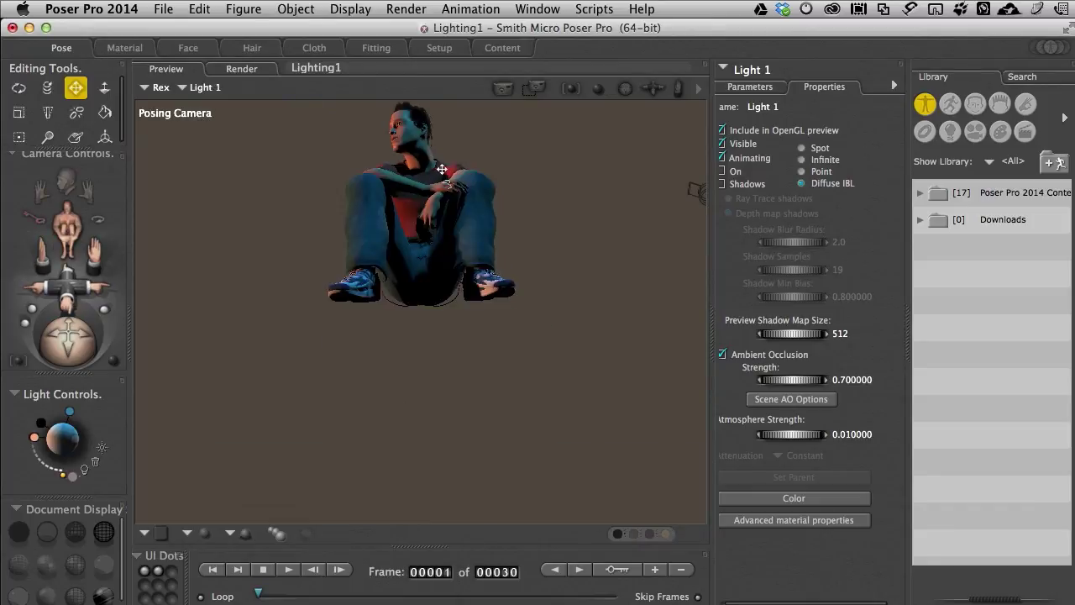
click(352, 11)
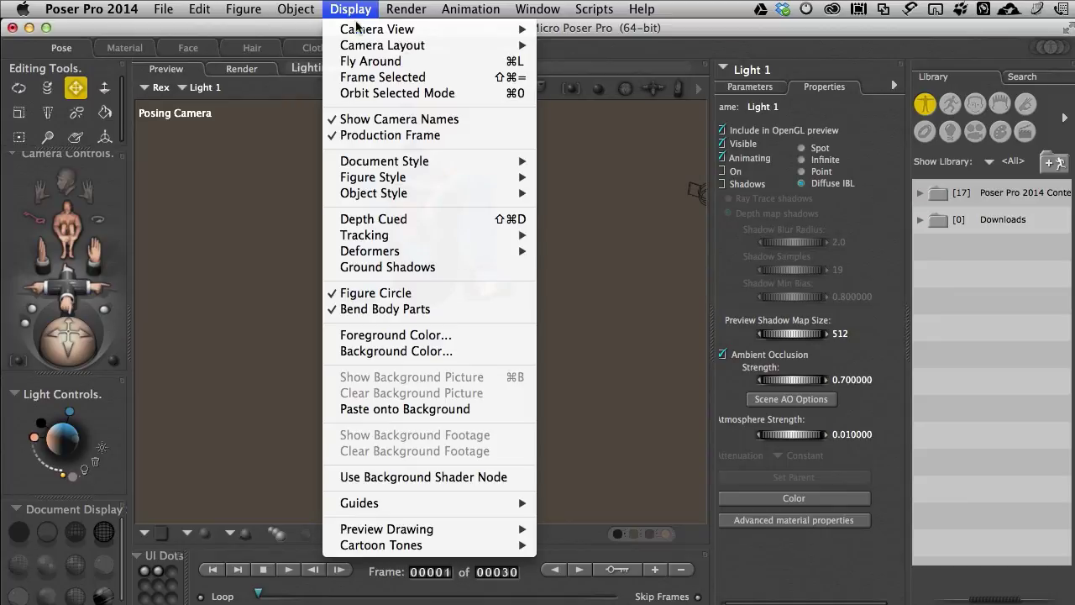
mouse_move(362, 30)
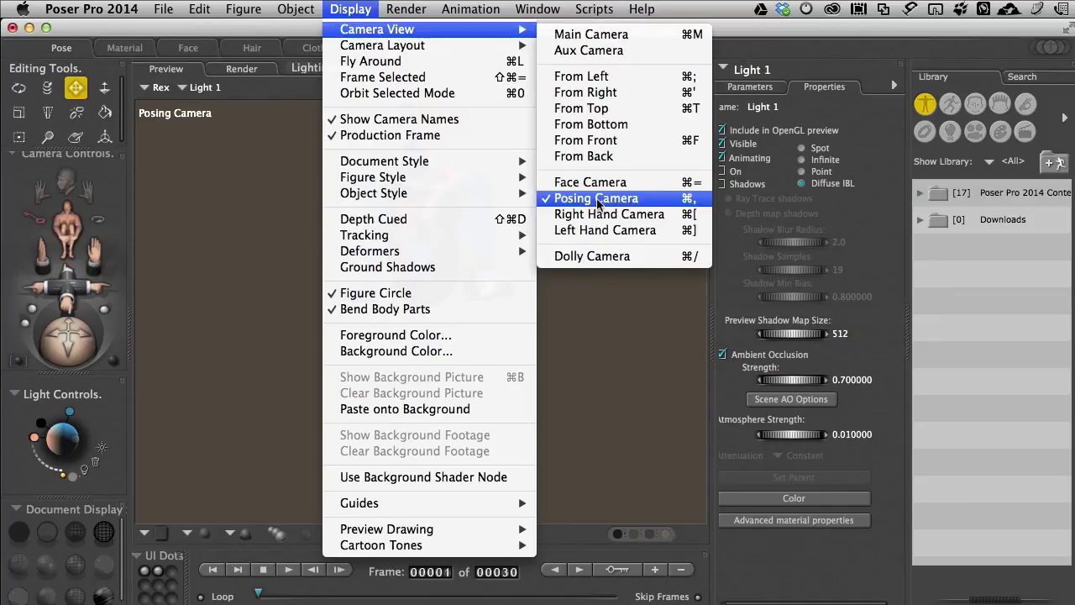
click(289, 44)
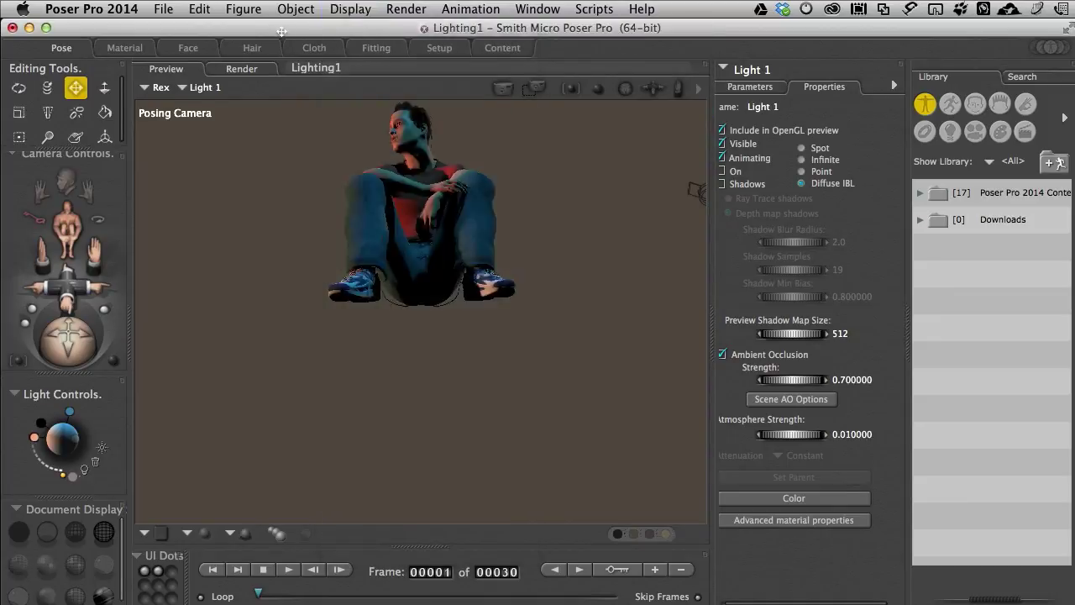
mouse_move(79, 335)
mouse_down()
mouse_move(29, 437)
mouse_move(76, 348)
mouse_up()
drag(94, 248, 94, 262)
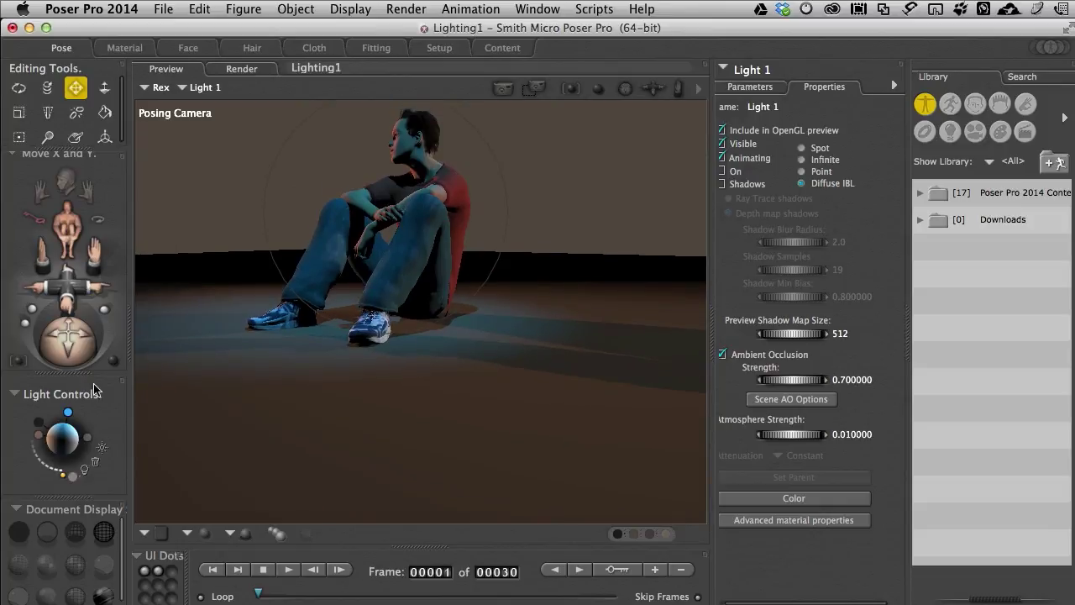
- Select Light 2 and shift it slightly around the light globe
click(90, 436)
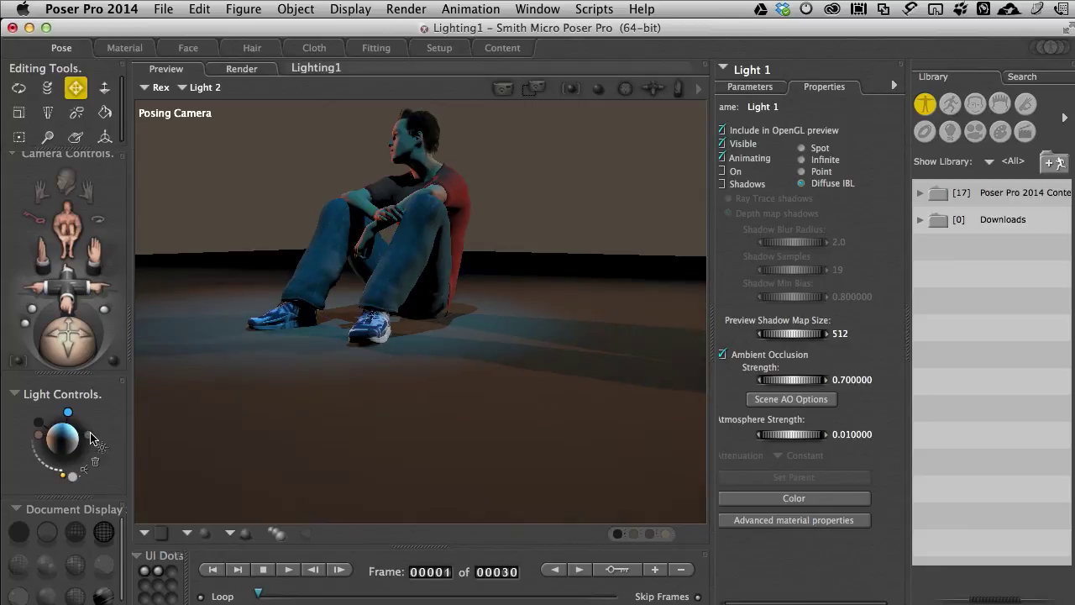
drag(89, 427, 96, 427)
- Return to the Main Camera view and render the scene
right_click(209, 119)
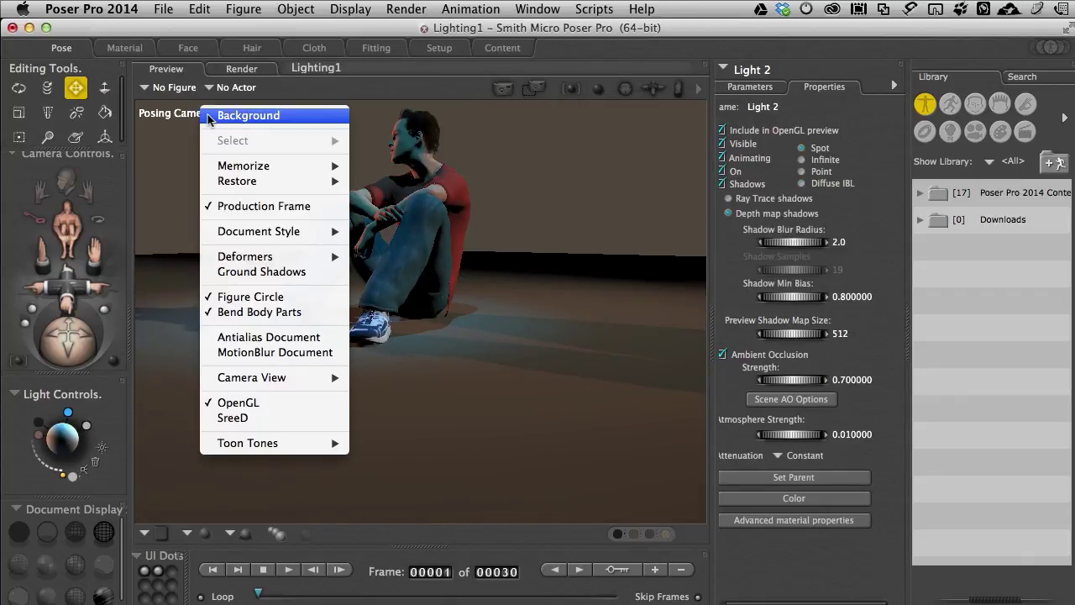
mouse_move(291, 382)
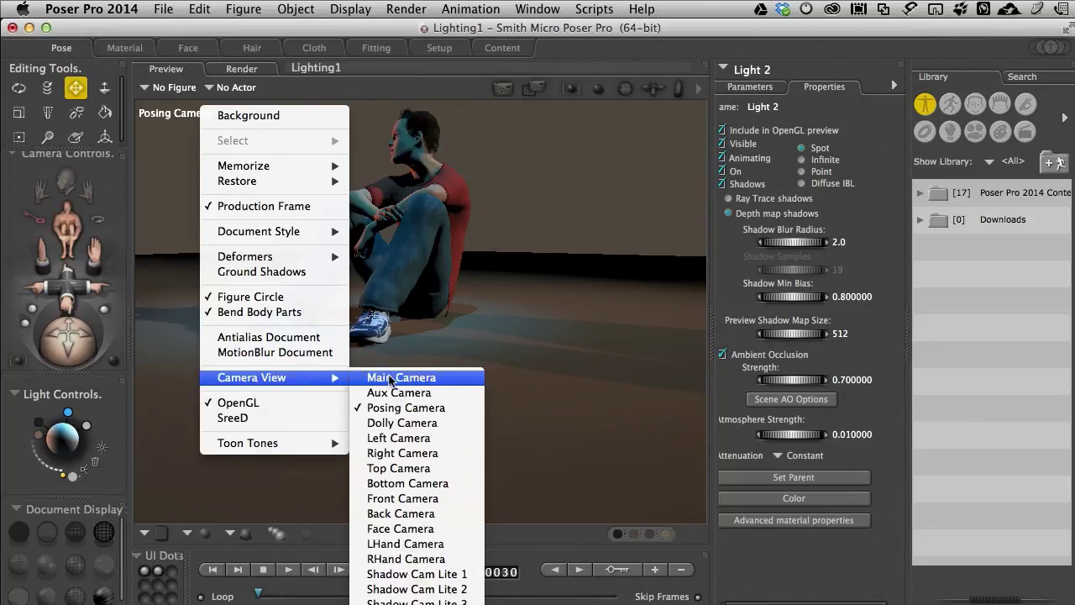
click(394, 378)
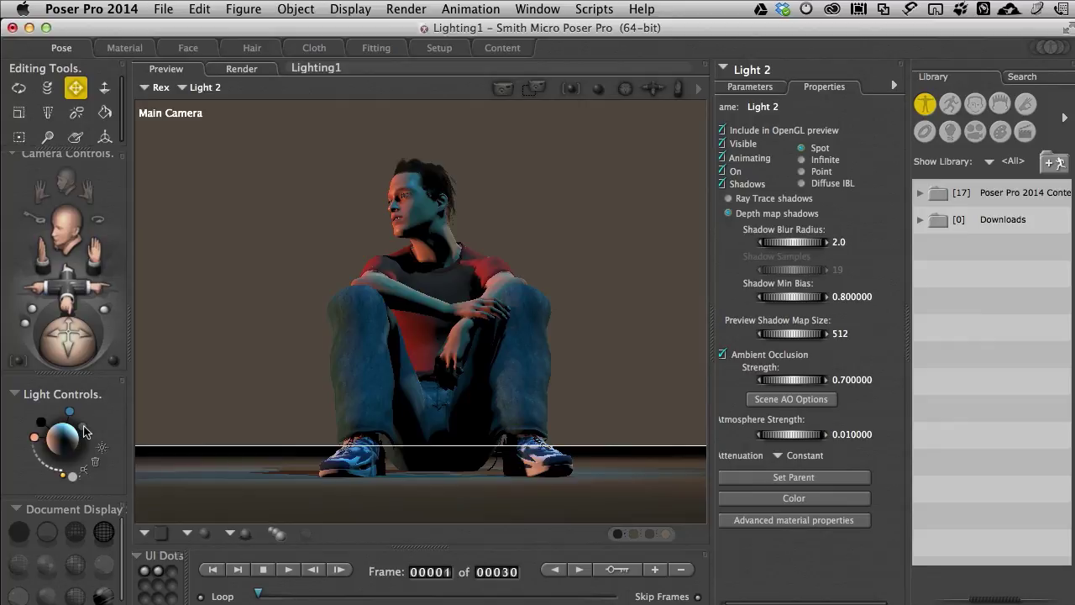
click(499, 90)
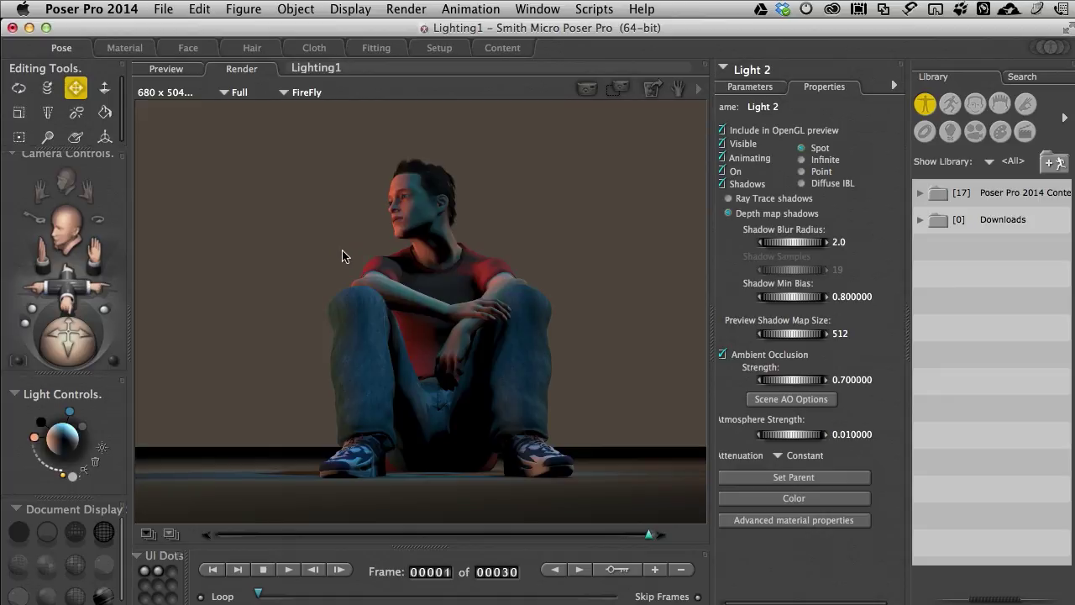
- Set the Headlight's intensity to 300% and render the scene
click(34, 438)
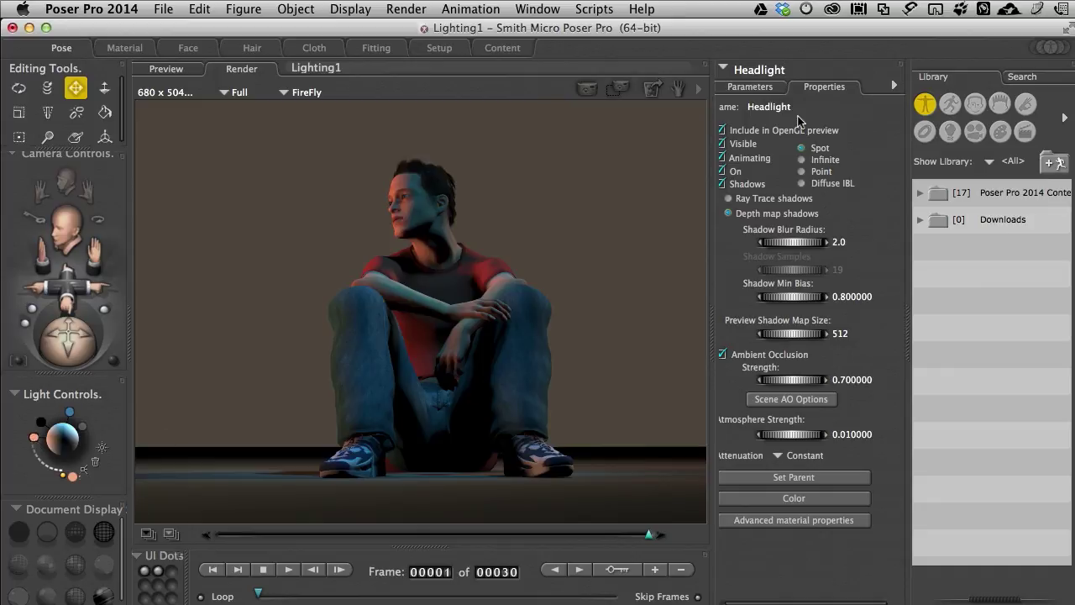
click(764, 88)
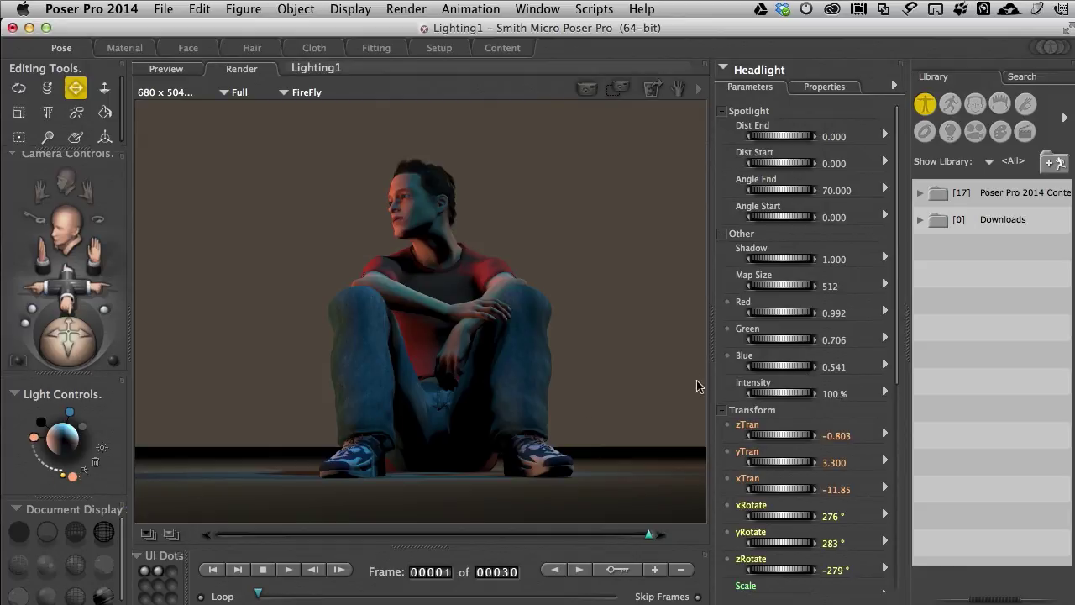
click(833, 394)
text(30)
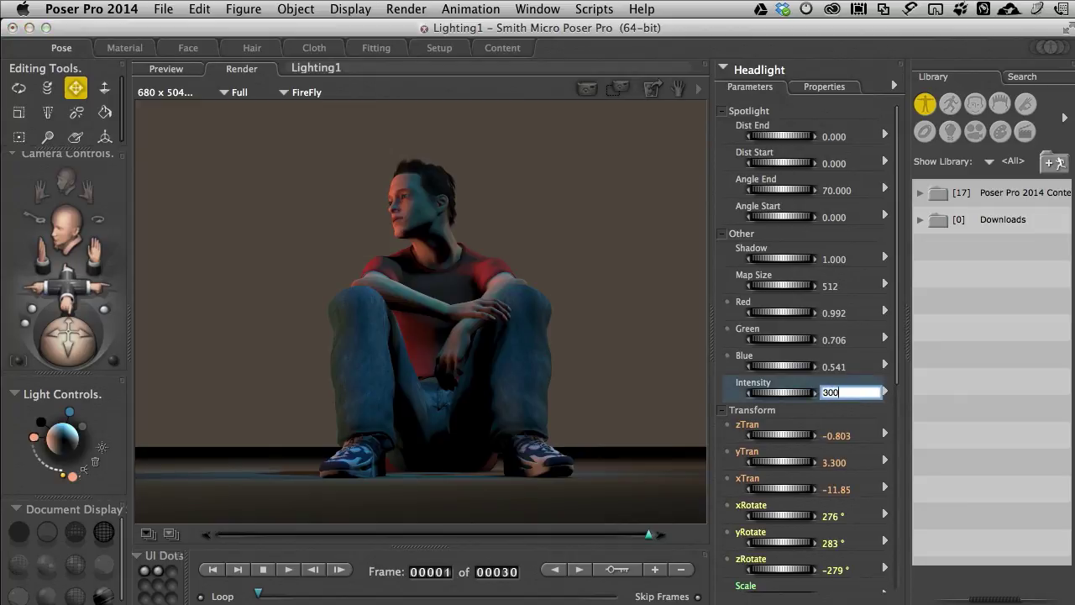
text(0)
key(Return)
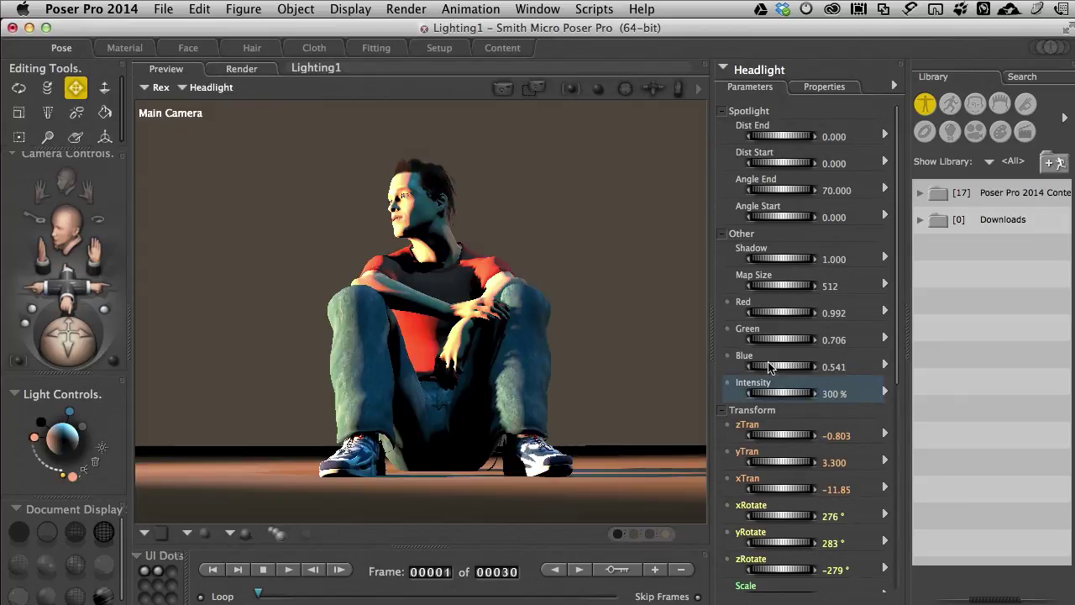
click(503, 90)
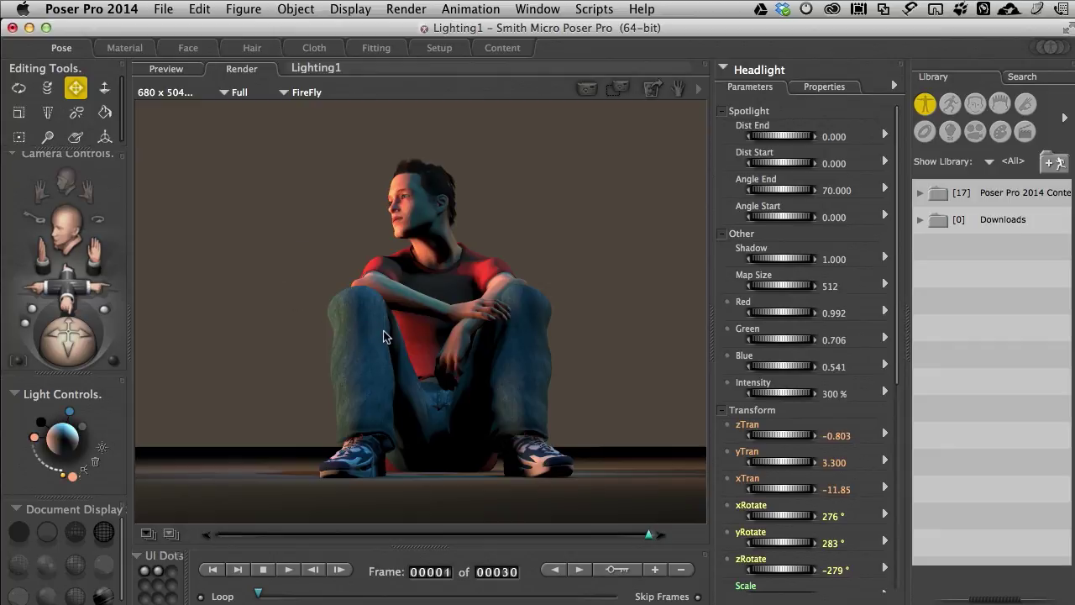
- Raise the Headlight's intensity to 500%
click(827, 392)
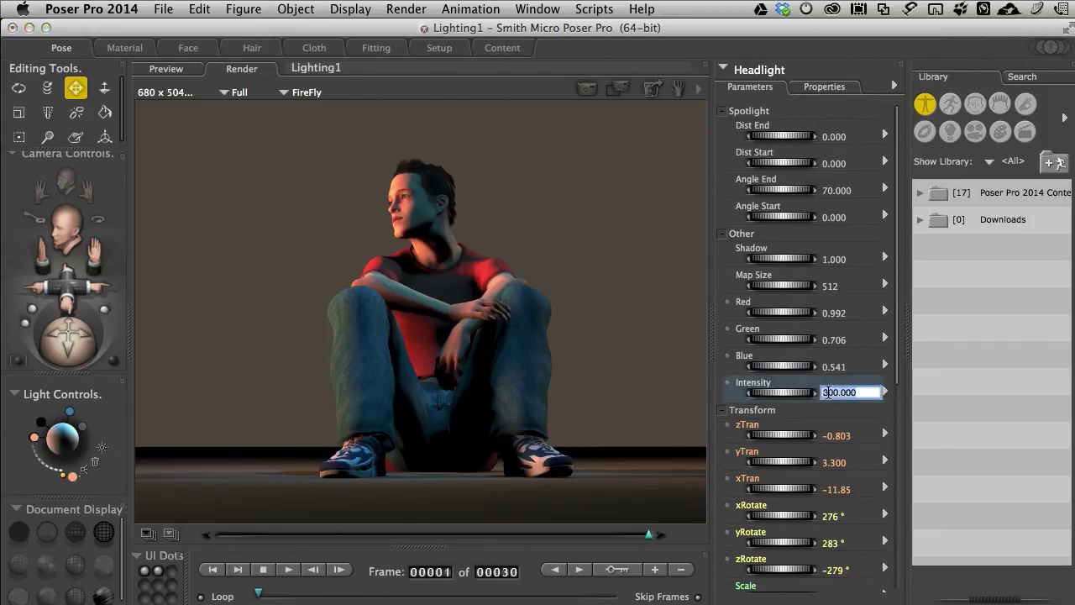
text(500)
key(Return)
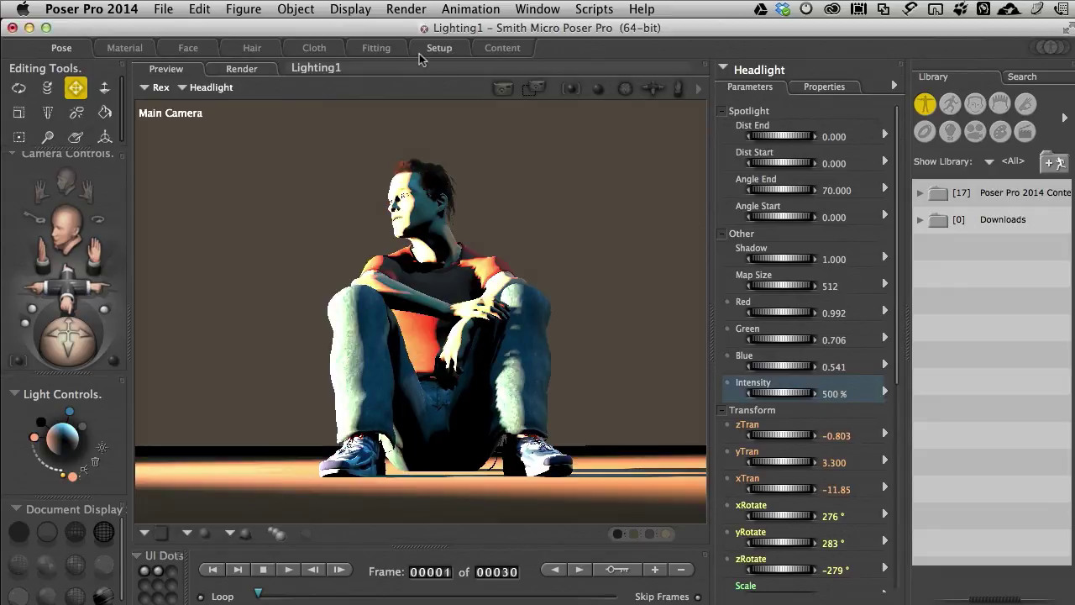
- Switch the FireFly render to auto settings, raise the quality one notch to include raytracing with 1 bounce, and render the scene
click(408, 10)
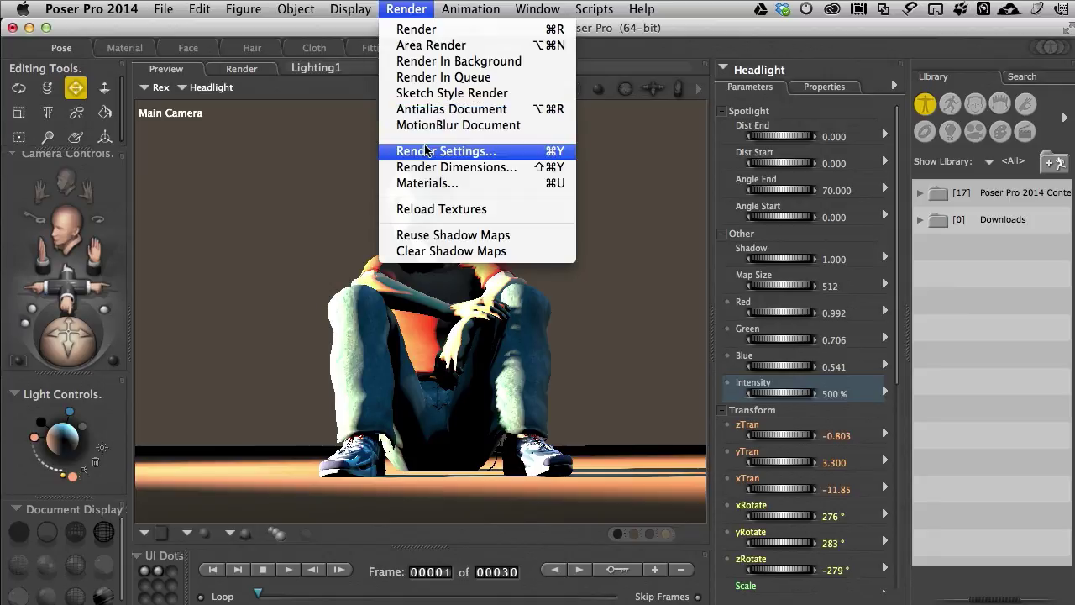
click(428, 150)
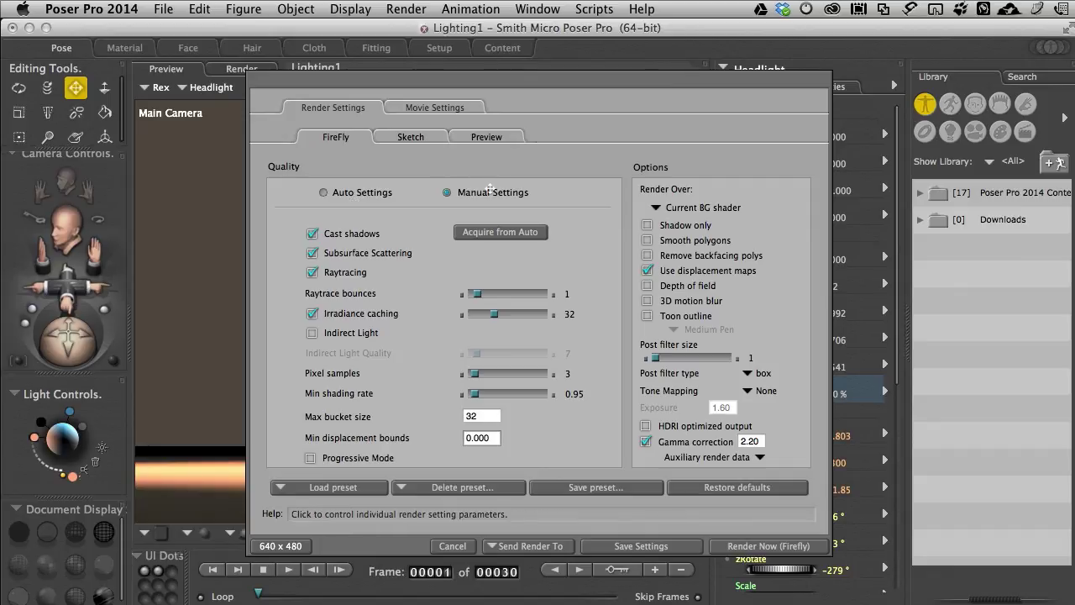
click(364, 193)
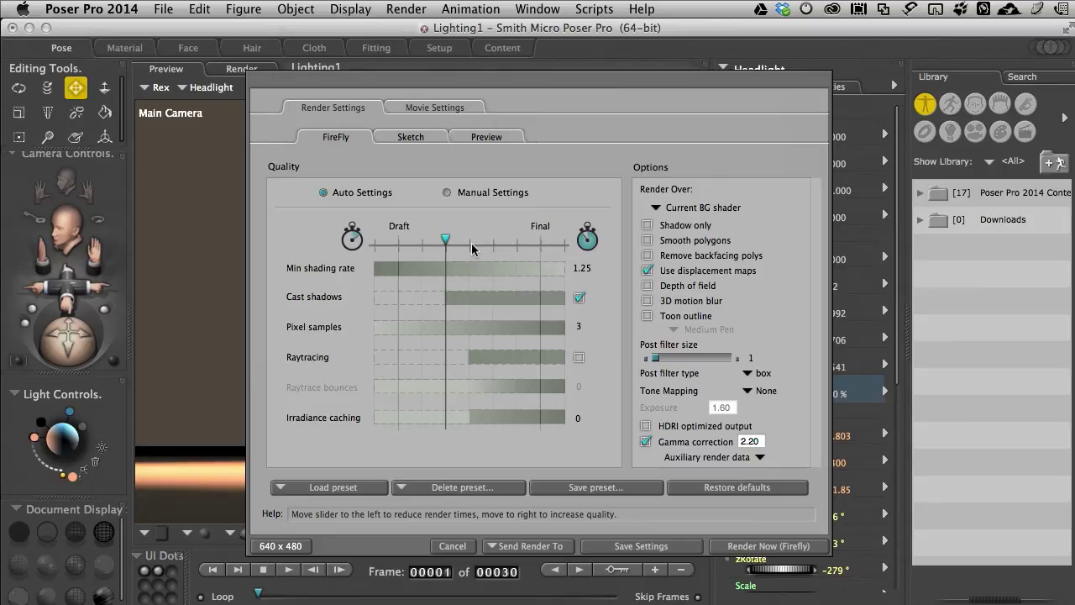
drag(454, 244, 469, 242)
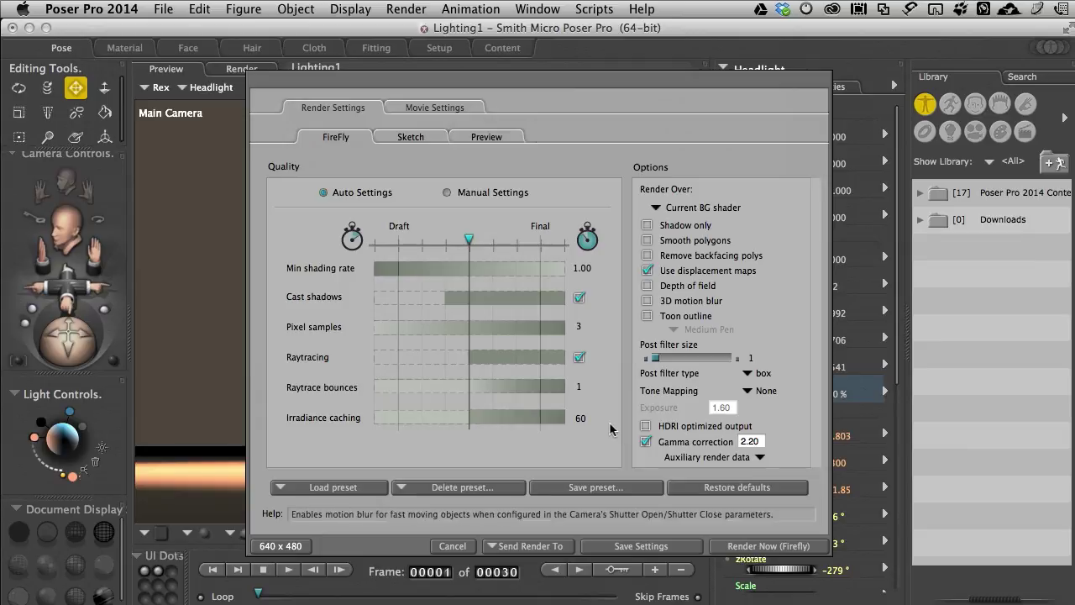
click(751, 545)
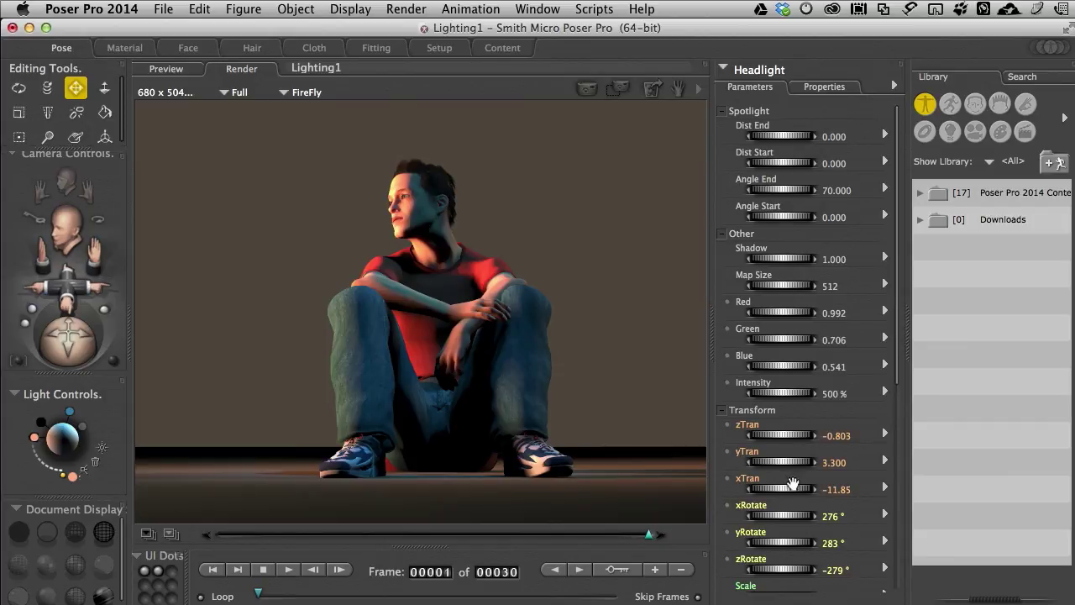
- Open the Headlight's properties
click(826, 90)
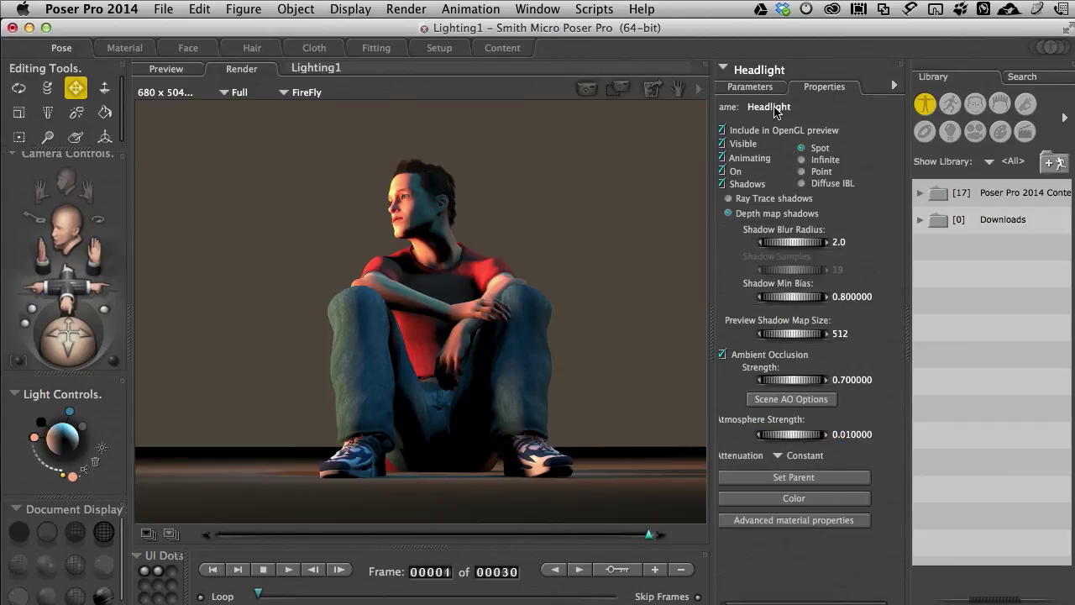